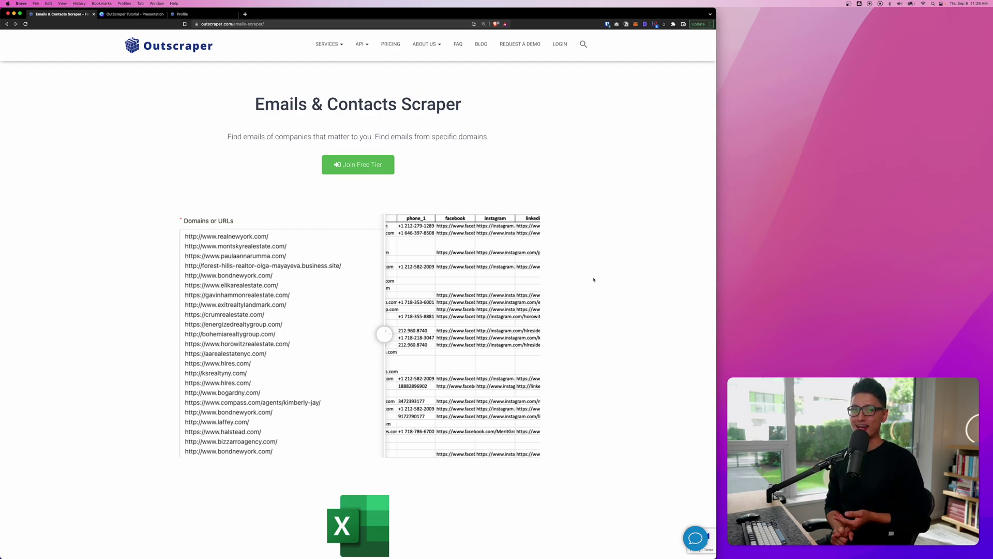
Highlight the Pricing Plans: the 500-domain free limit, Medium and Business tiers, and $0.001 per domain.
{"action": "scroll", "coordinate": [594, 280], "scroll_direction": "down", "scroll_amount": 15}
{"action": "left_click_drag", "start_coordinate": [286, 143], "coordinate": [450, 135]}
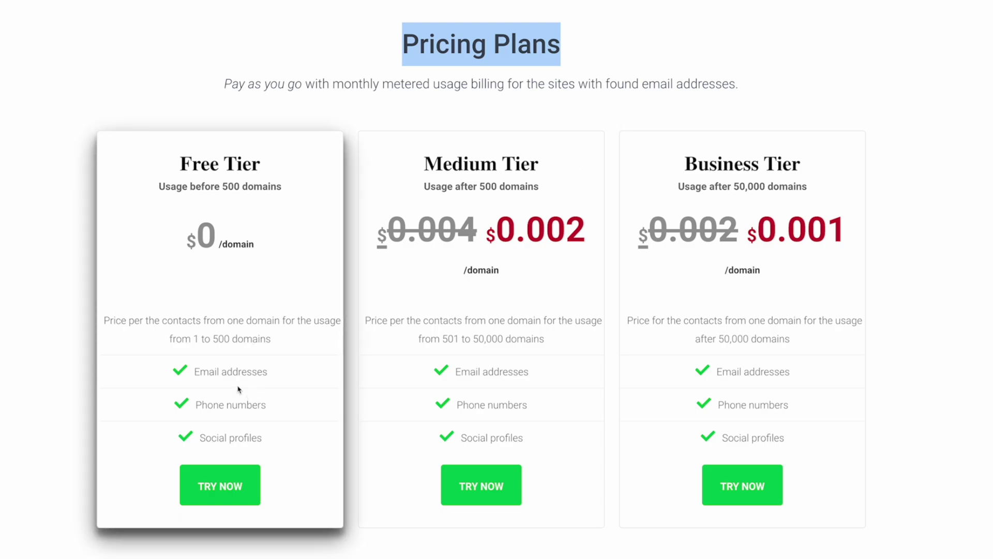
{"action": "left_click_drag", "start_coordinate": [213, 337], "coordinate": [293, 349]}
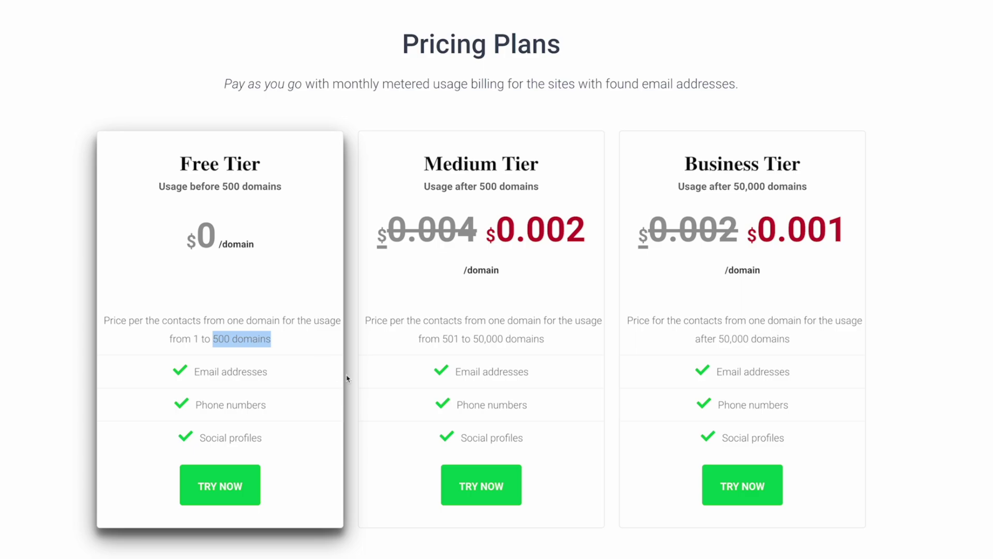
{"action": "triple_click", "coordinate": [440, 169]}
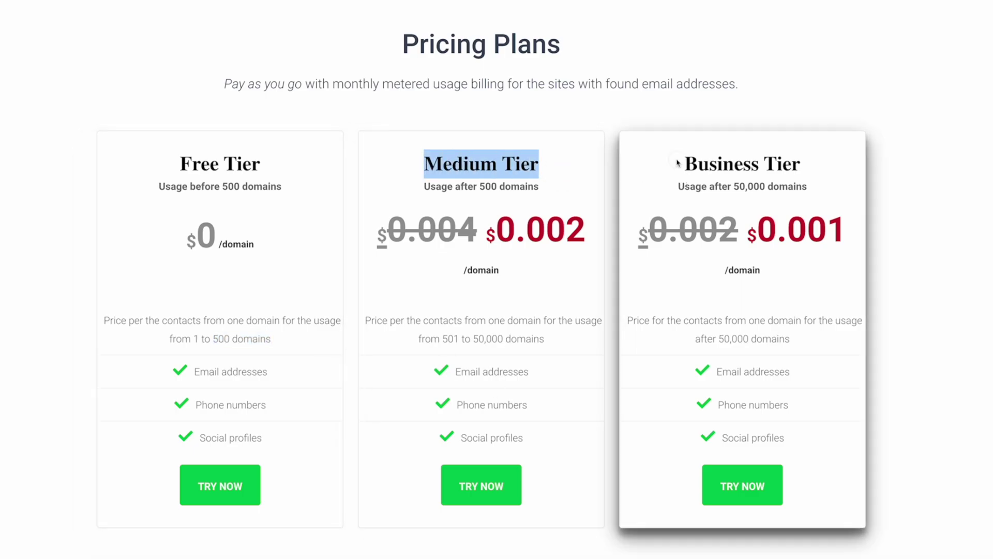
{"action": "triple_click", "coordinate": [631, 164]}
{"action": "left_click_drag", "start_coordinate": [487, 235], "coordinate": [643, 229]}
{"action": "left_click_drag", "start_coordinate": [744, 236], "coordinate": [847, 211]}
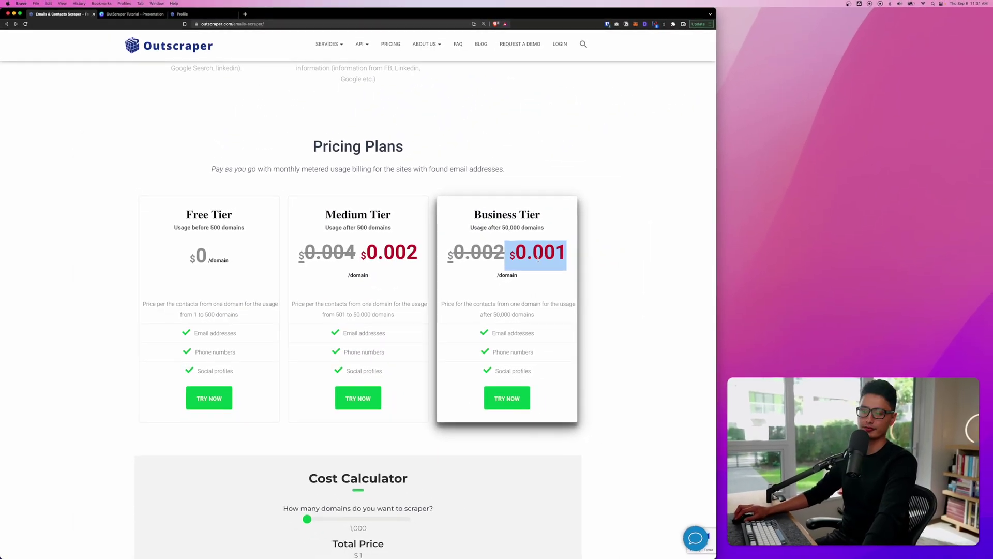
{"action": "left_click", "coordinate": [425, 251]}
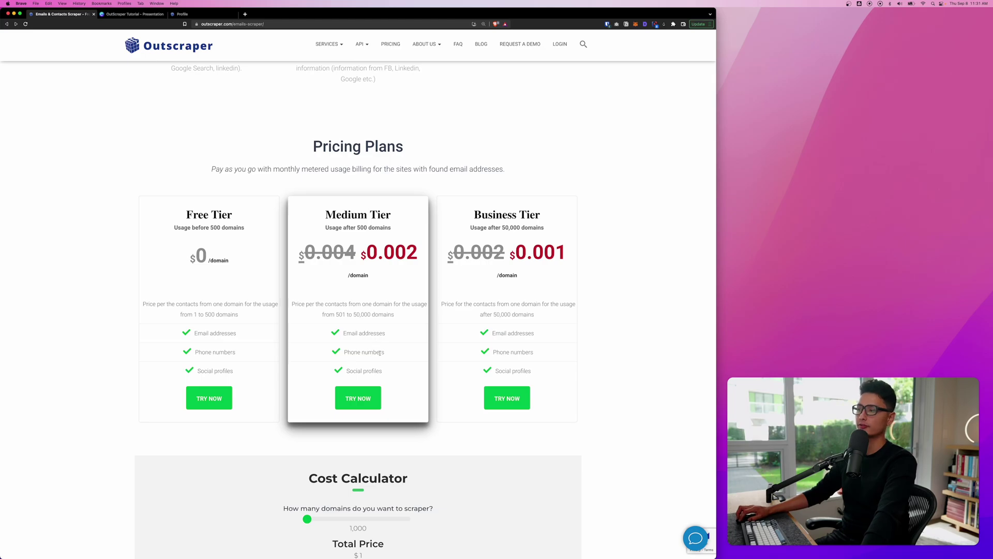
Slide the Cost Calculator to check 100,000 domains, then settle on 1,000 domains for $1.
{"action": "scroll", "coordinate": [368, 207], "scroll_direction": "down", "scroll_amount": 5}
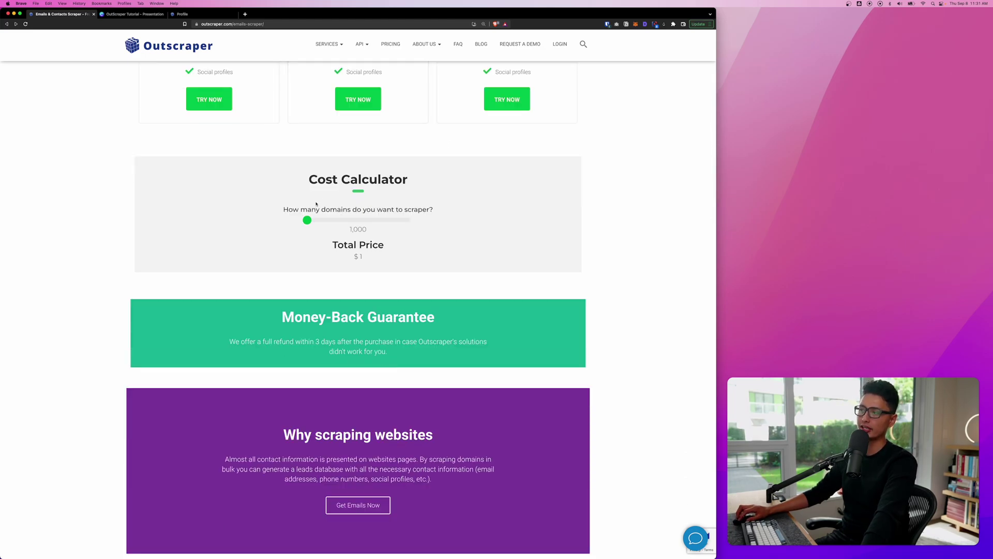
{"action": "left_click_drag", "start_coordinate": [309, 221], "coordinate": [287, 221]}
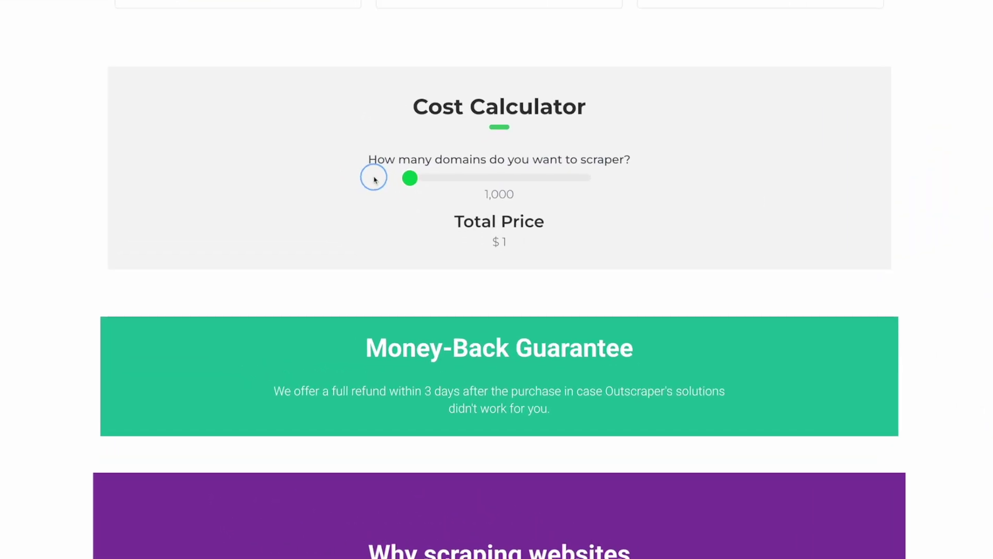
{"action": "mouse_move", "coordinate": [375, 179]}
{"action": "left_mouse_down"}
{"action": "mouse_move", "coordinate": [637, 193]}
{"action": "mouse_move", "coordinate": [367, 185]}
{"action": "left_mouse_up"}
{"action": "left_click_drag", "start_coordinate": [472, 195], "coordinate": [599, 193]}
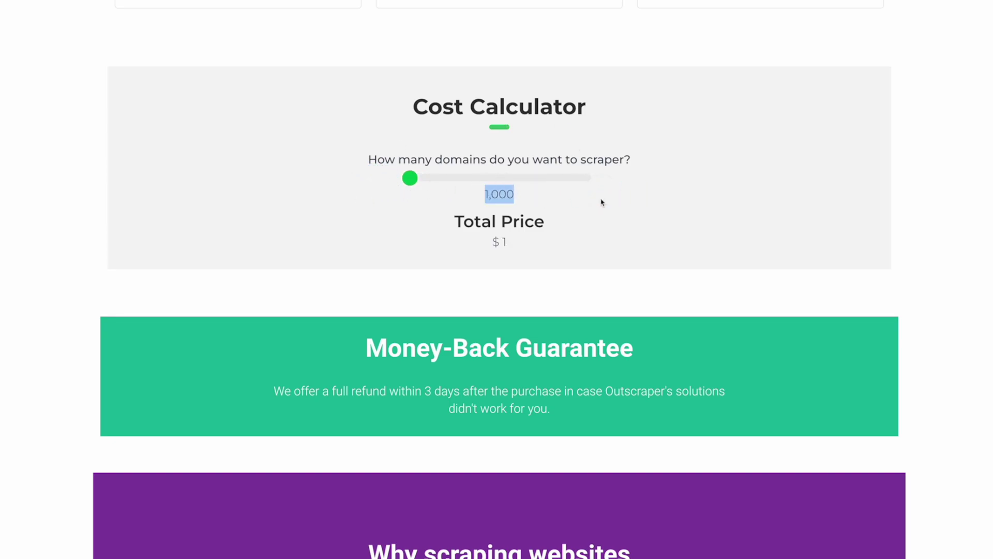
{"action": "double_click", "coordinate": [544, 243]}
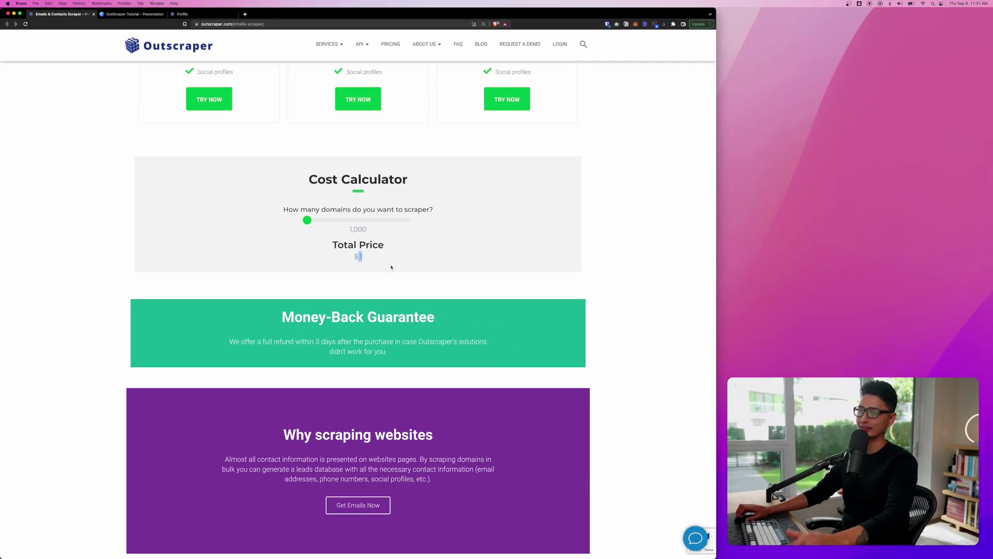
Scroll down to the Money-Back Guarantee section and highlight its heading.
{"action": "scroll", "coordinate": [390, 261], "scroll_direction": "down", "scroll_amount": 3}
{"action": "triple_click", "coordinate": [362, 229]}
{"action": "left_click", "coordinate": [510, 237]}
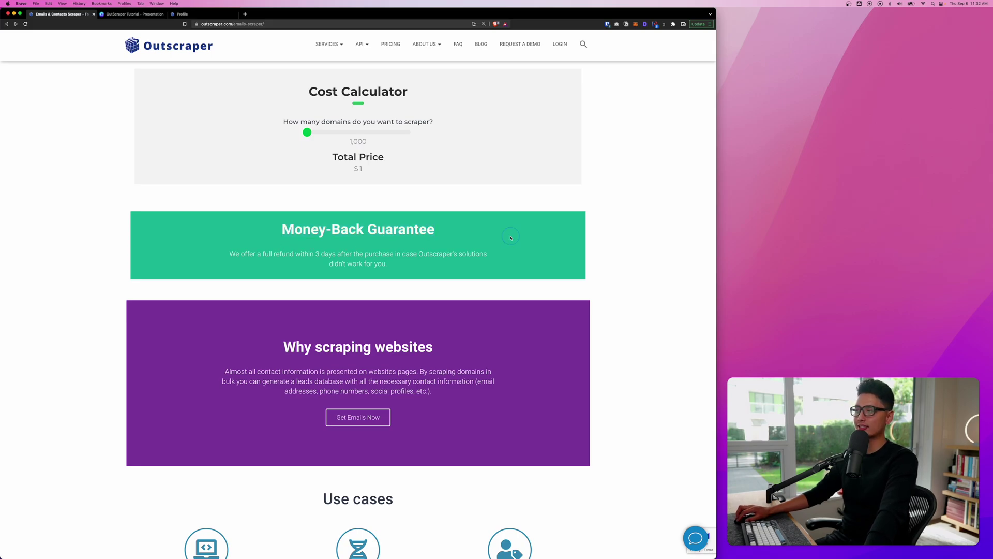
{"action": "left_click_drag", "start_coordinate": [508, 238], "coordinate": [207, 228]}
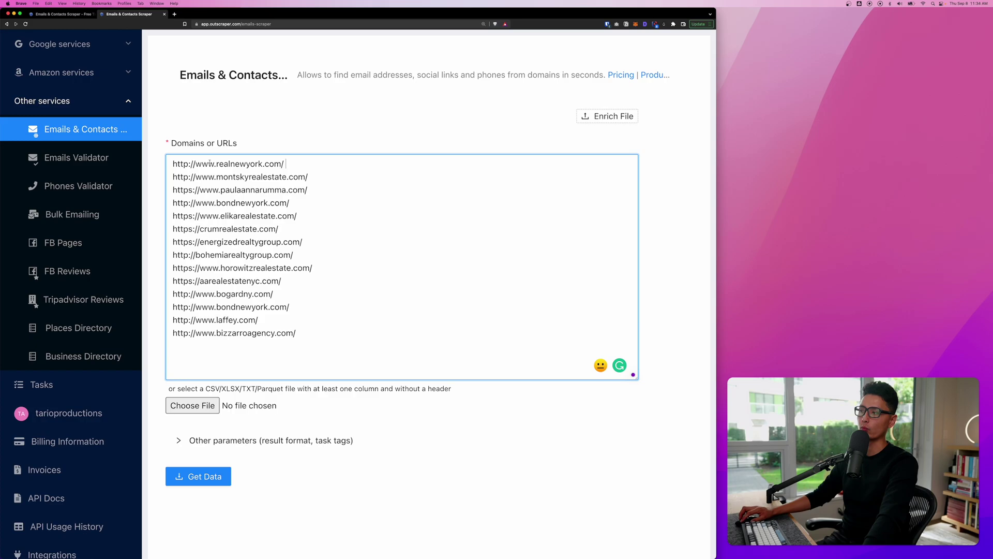
Highlight realnewyork.com, the first of the fourteen domains in the Domains or URLs box.
{"action": "left_click_drag", "start_coordinate": [166, 162], "coordinate": [355, 166]}
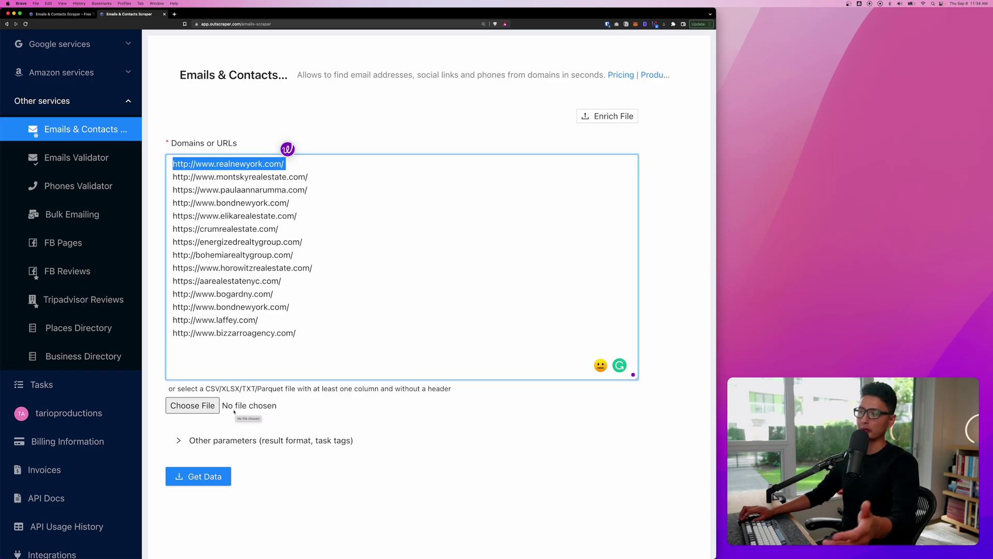
Set Result extension to CSV under Other parameters, then submit the fourteen domains with Get Data.
{"action": "left_click", "coordinate": [209, 441]}
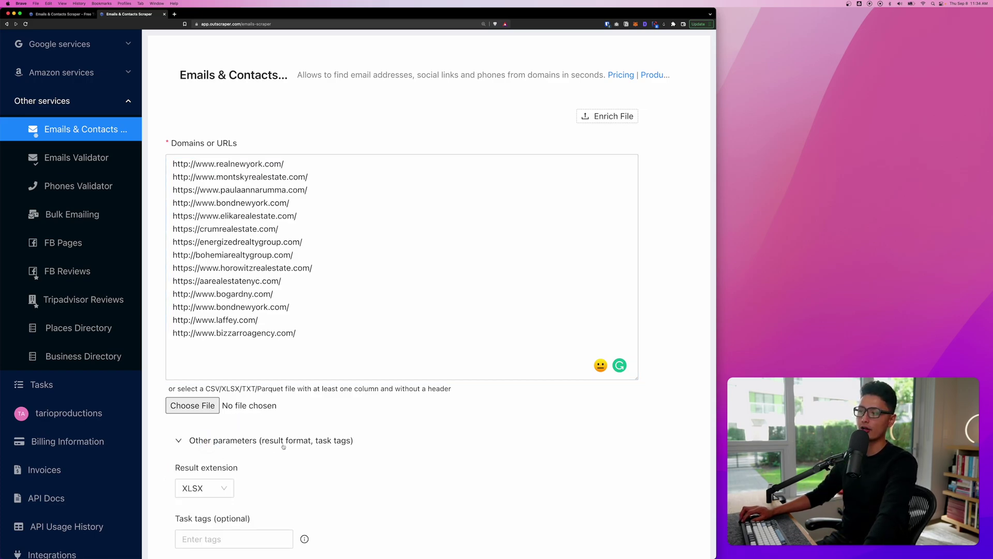
{"action": "scroll", "coordinate": [209, 444], "scroll_direction": "down", "scroll_amount": 3}
{"action": "left_click", "coordinate": [215, 399]}
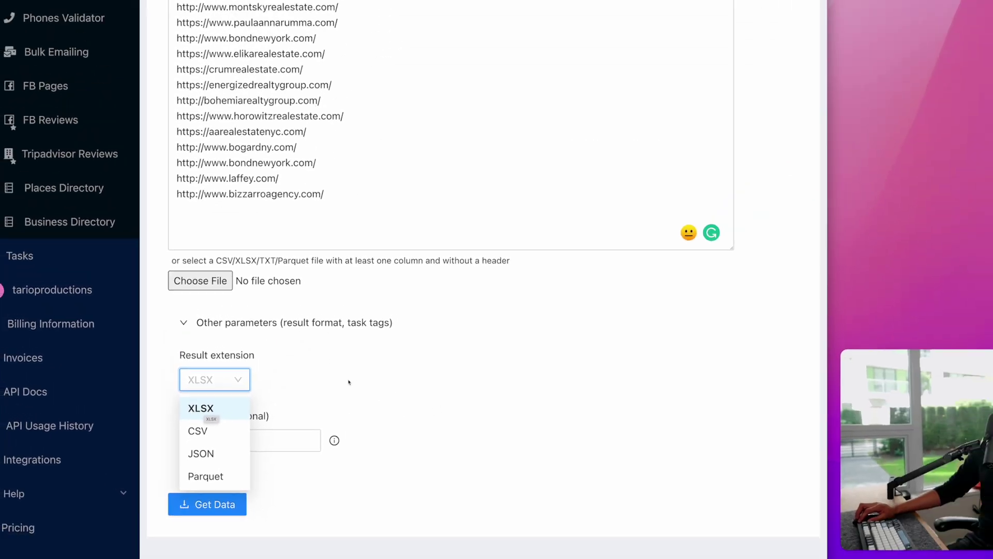
{"action": "left_click", "coordinate": [262, 356]}
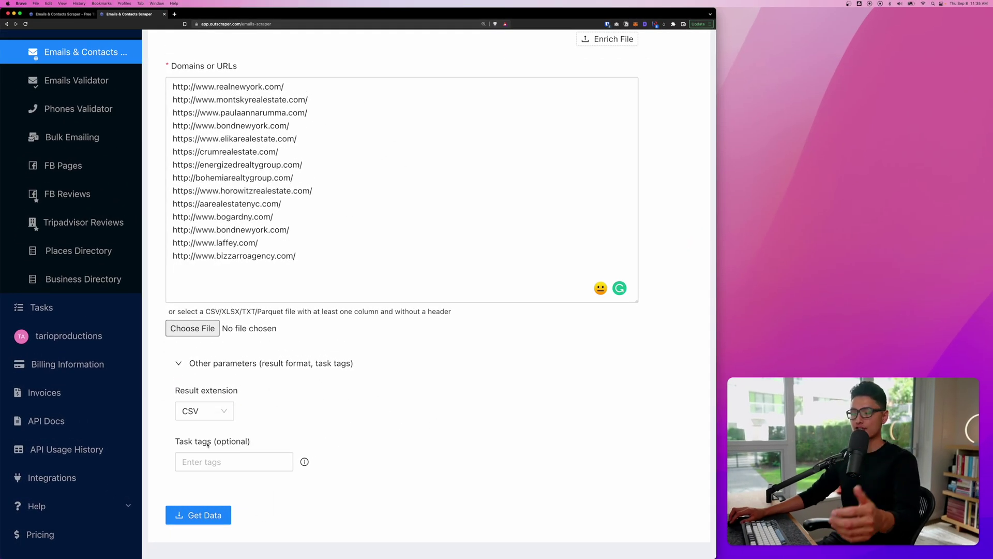
{"action": "left_click", "coordinate": [187, 462]}
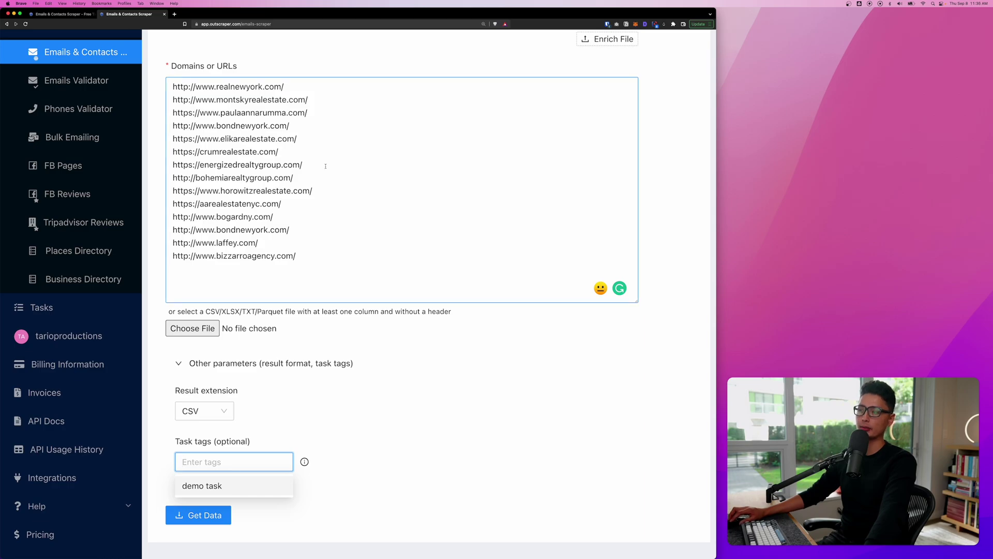
{"action": "left_click", "coordinate": [188, 514]}
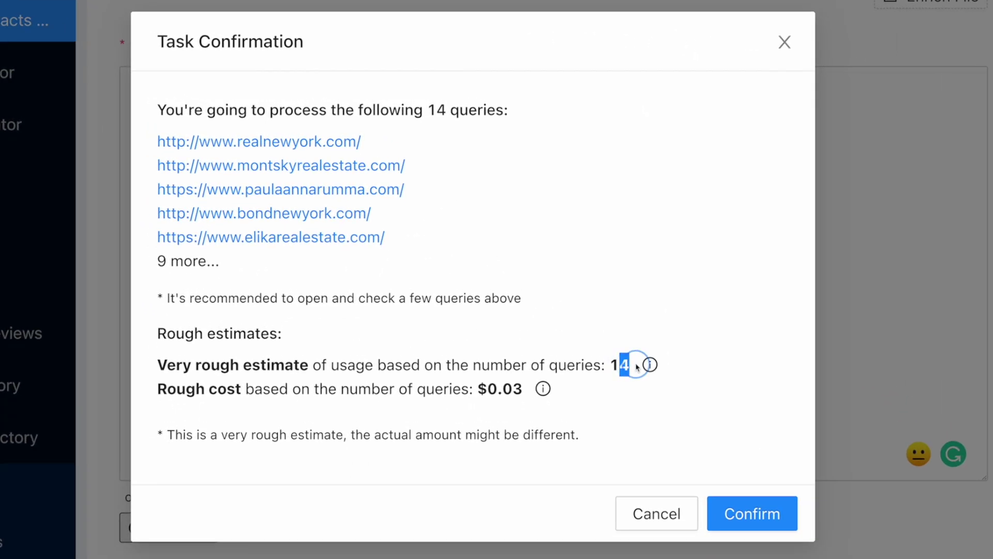
Confirm the task estimate of 14 queries costing about $0.03 to launch the scrape.
{"action": "mouse_move", "coordinate": [637, 370]}
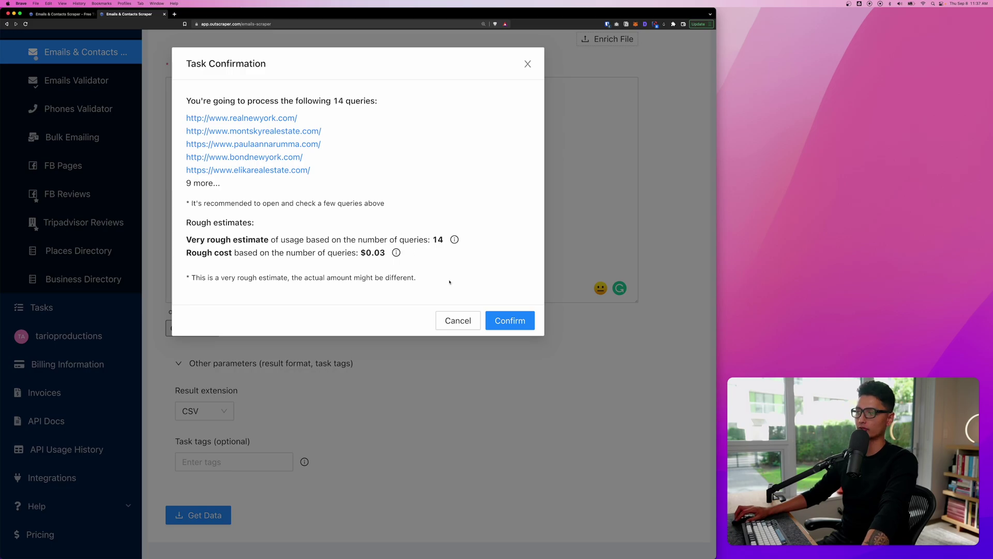
{"action": "left_click", "coordinate": [494, 321]}
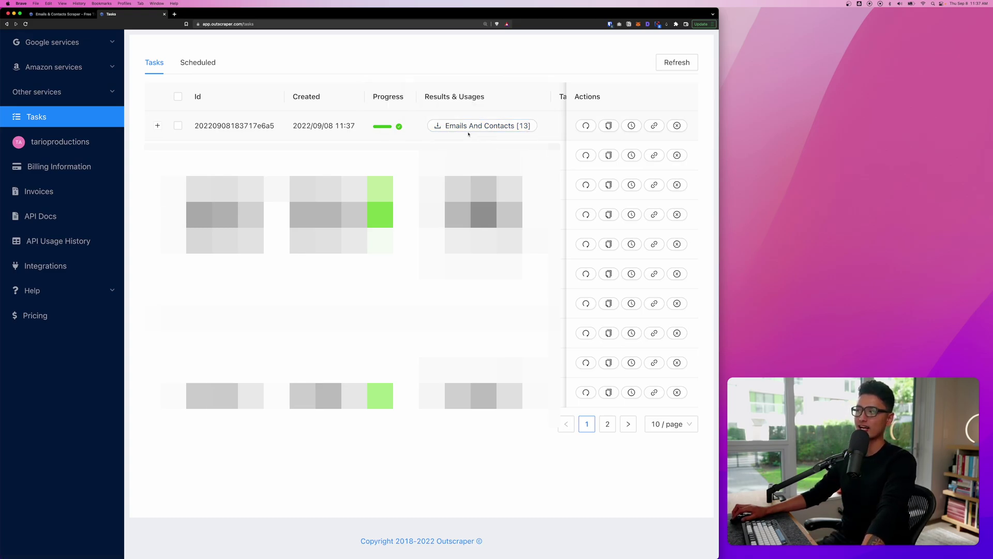
Download the Emails And Contacts [13] results CSV and show it in Finder.
{"action": "scroll", "coordinate": [445, 132], "scroll_direction": "right", "scroll_amount": 2}
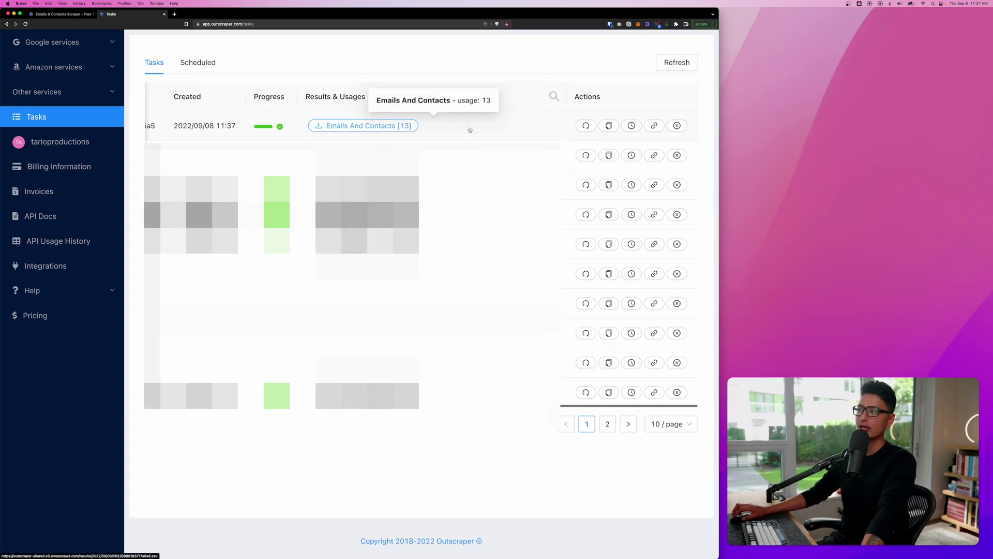
{"action": "scroll", "coordinate": [460, 129], "scroll_direction": "left", "scroll_amount": 2}
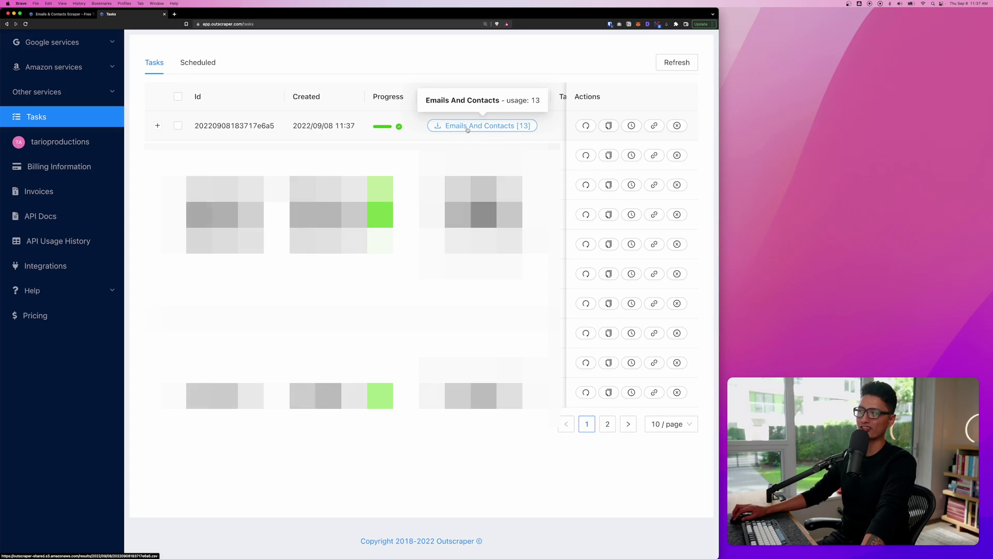
{"action": "left_click", "coordinate": [468, 130]}
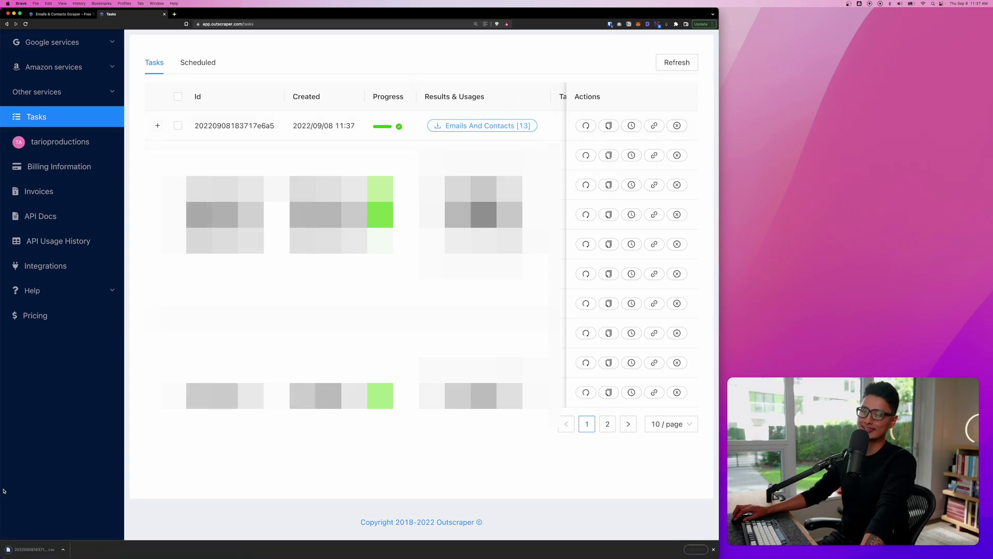
{"action": "left_click", "coordinate": [62, 549]}
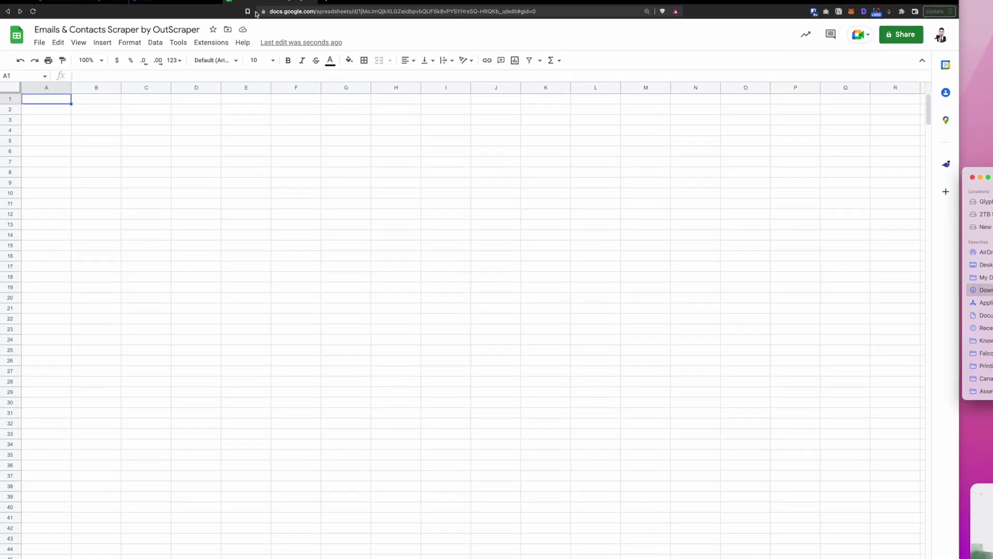
Upload the downloaded Outscraper CSV into Google Sheets' Import file dialog.
{"action": "left_click", "coordinate": [40, 42]}
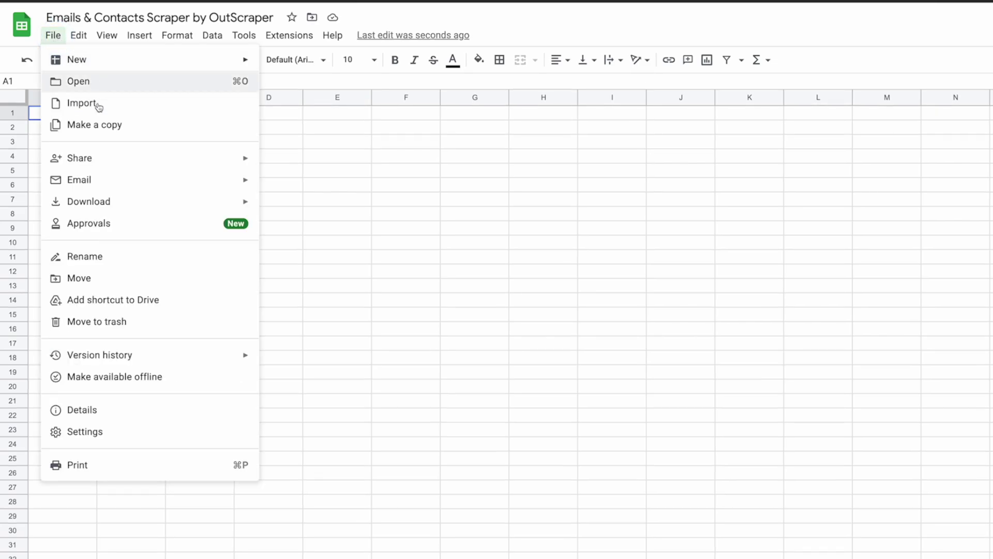
{"action": "left_click", "coordinate": [96, 105]}
{"action": "left_click", "coordinate": [640, 308]}
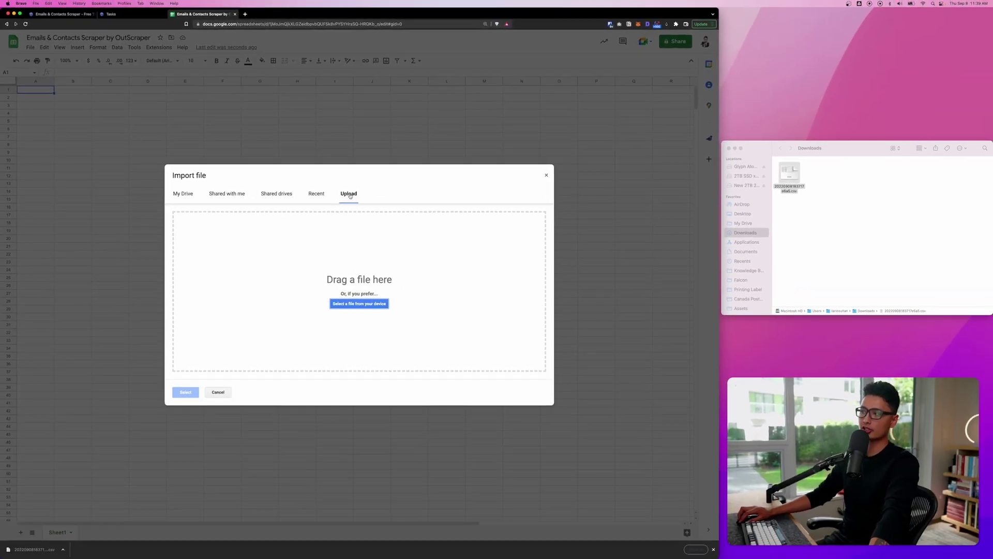
{"action": "left_click", "coordinate": [805, 207]}
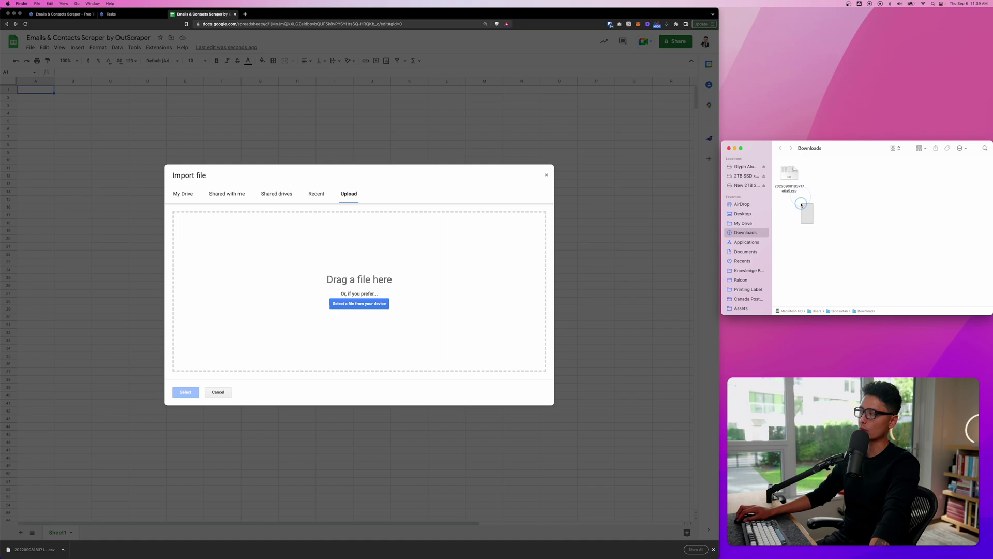
{"action": "left_click_drag", "start_coordinate": [789, 176], "coordinate": [372, 289]}
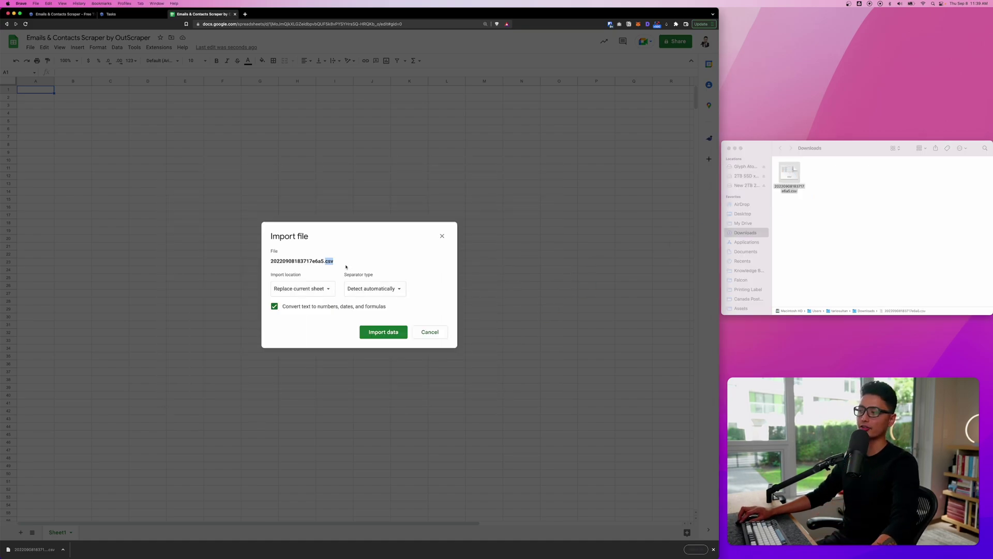
{"action": "left_click", "coordinate": [328, 262]}
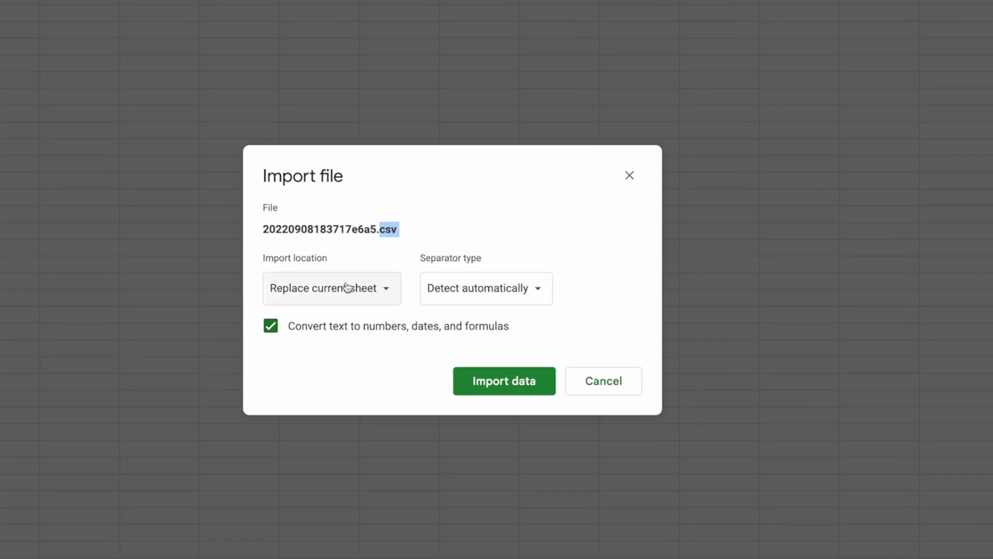
Import the CSV with the location set to Replace current sheet.
{"action": "left_click", "coordinate": [339, 287]}
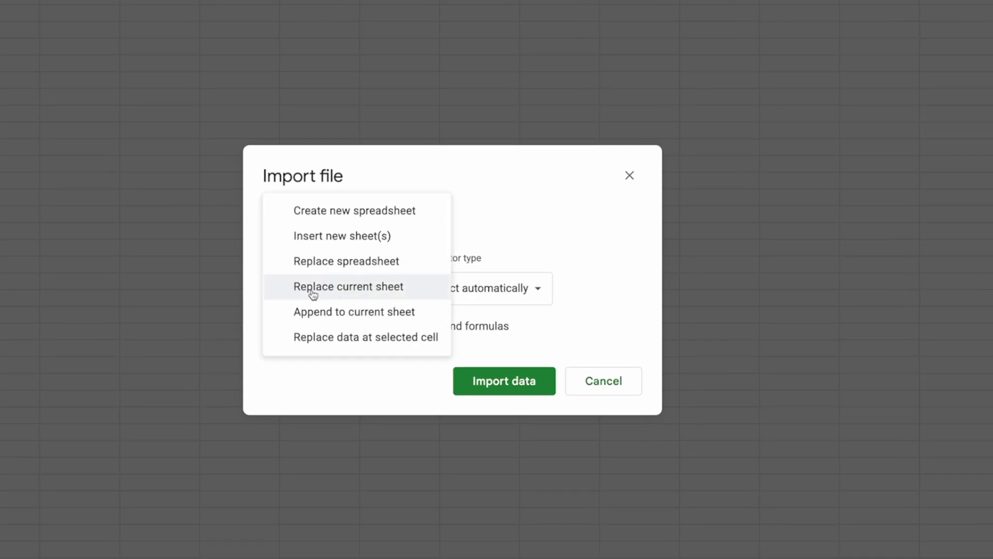
{"action": "left_click", "coordinate": [337, 293]}
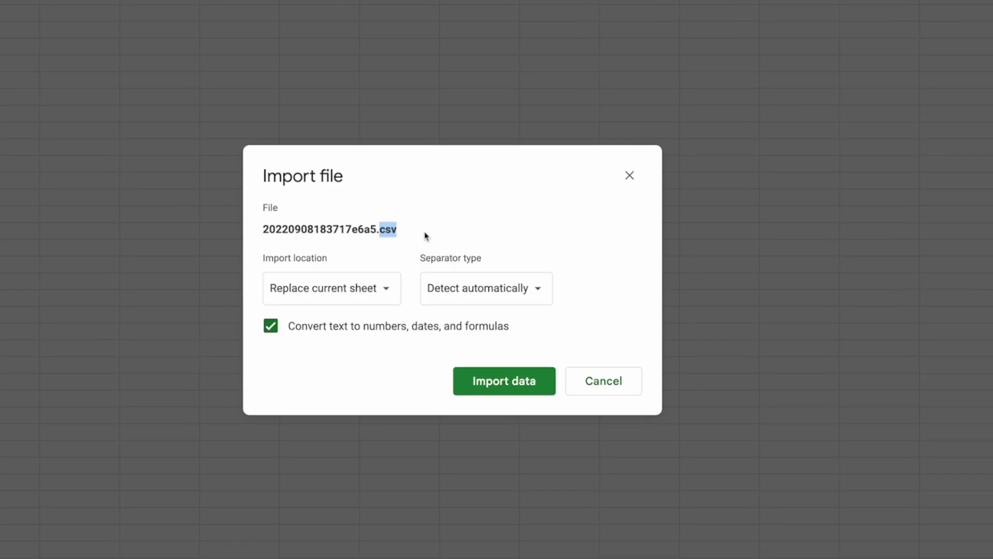
{"action": "left_click", "coordinate": [337, 296]}
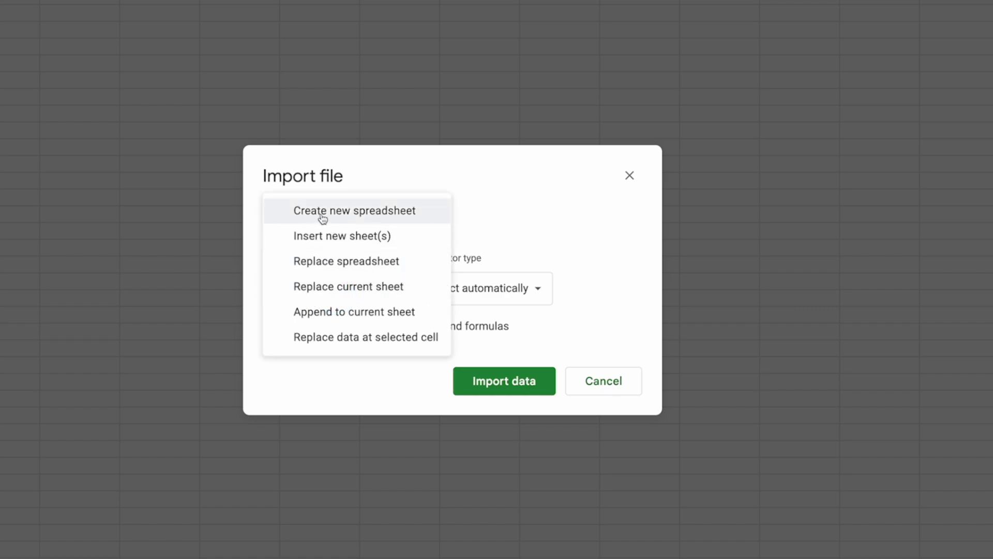
{"action": "left_click", "coordinate": [349, 286]}
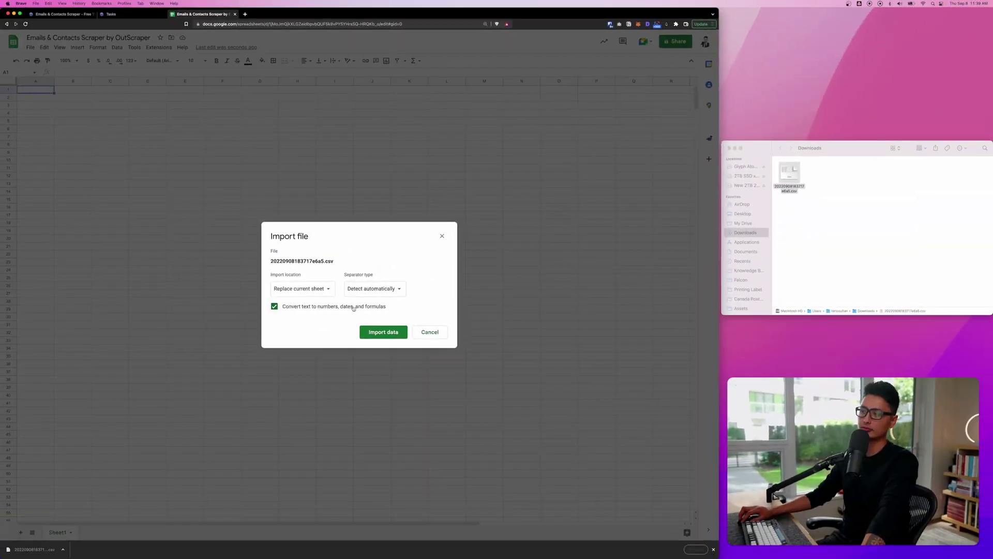
{"action": "left_click", "coordinate": [383, 331]}
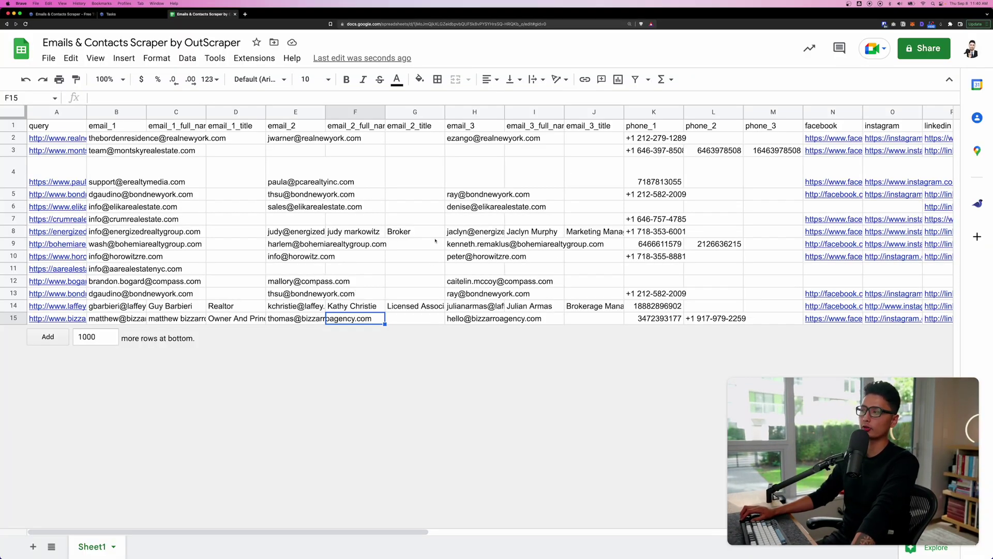
Select the entire sheet and auto-fit all column widths to the scraped contact data.
{"action": "mouse_move", "coordinate": [125, 144]}
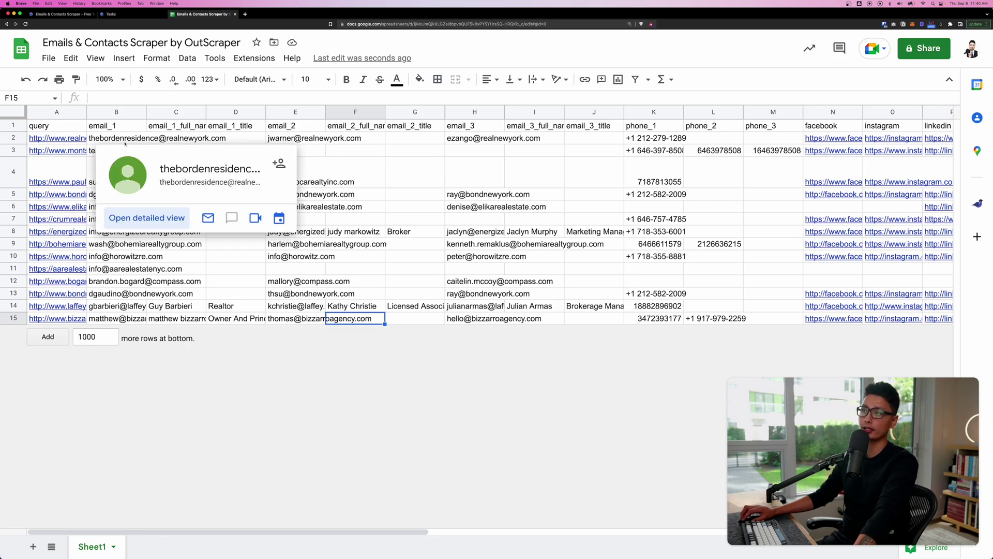
{"action": "left_click", "coordinate": [21, 112]}
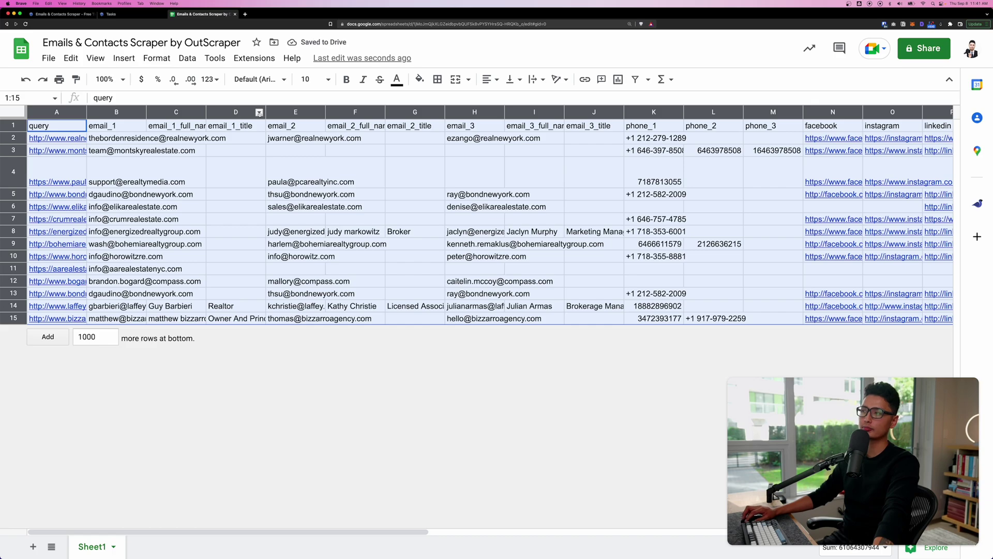
{"action": "double_click", "coordinate": [264, 112]}
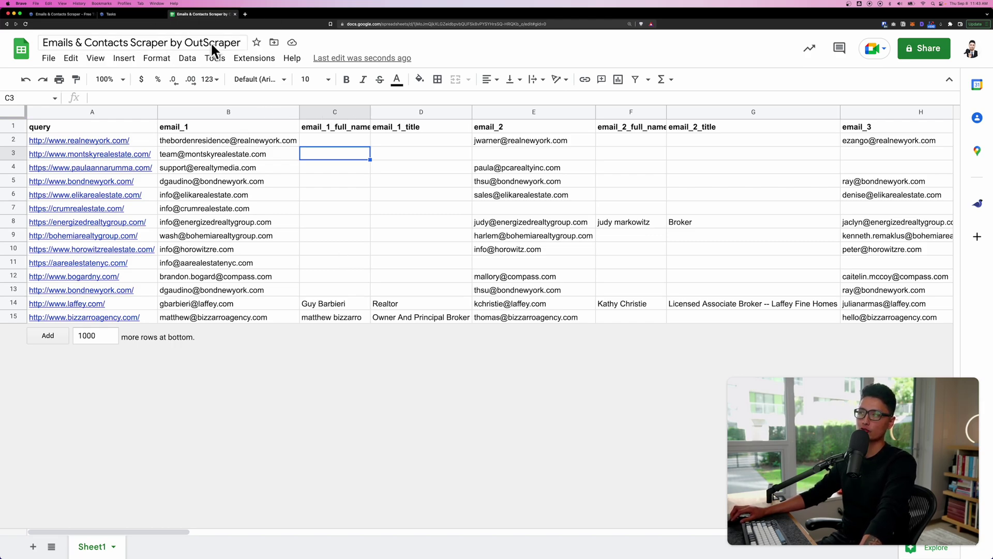
{"action": "left_click", "coordinate": [103, 111]}
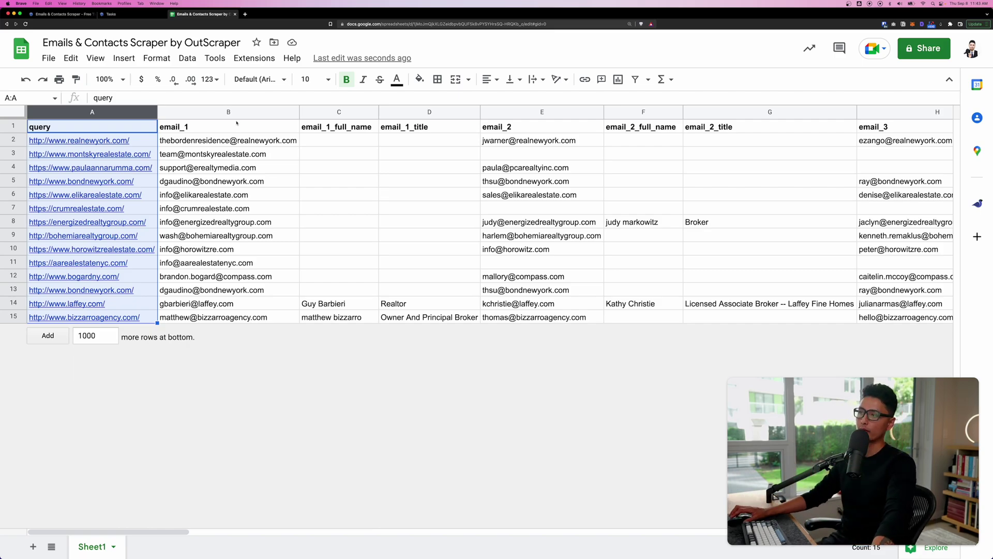
{"action": "left_click", "coordinate": [214, 111]}
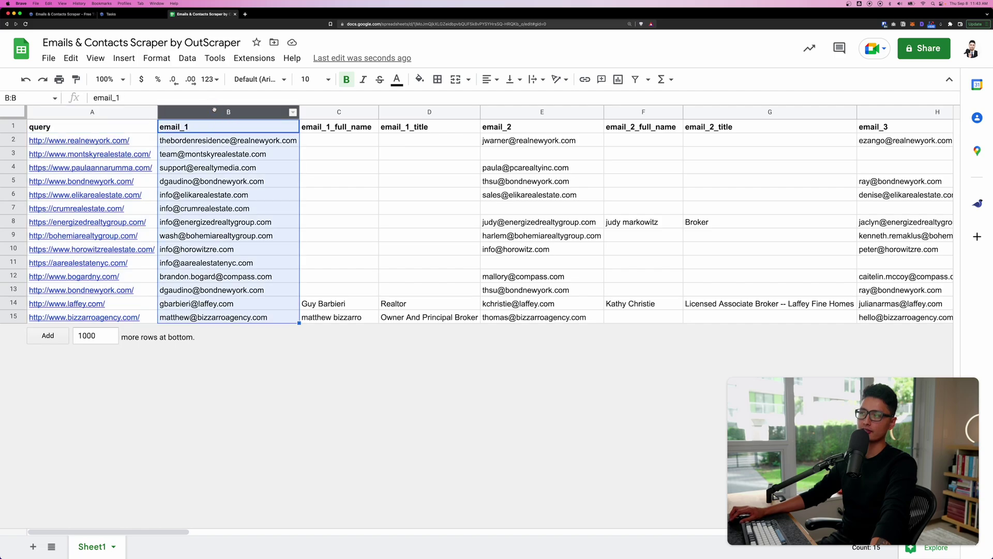
{"action": "left_click", "coordinate": [339, 112]}
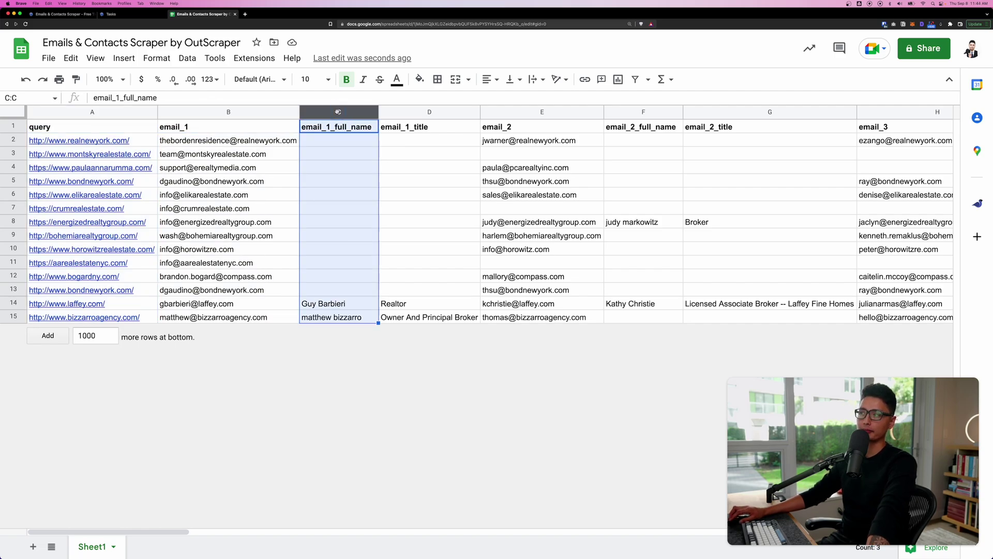
{"action": "left_click", "coordinate": [430, 112], "text": "super"}
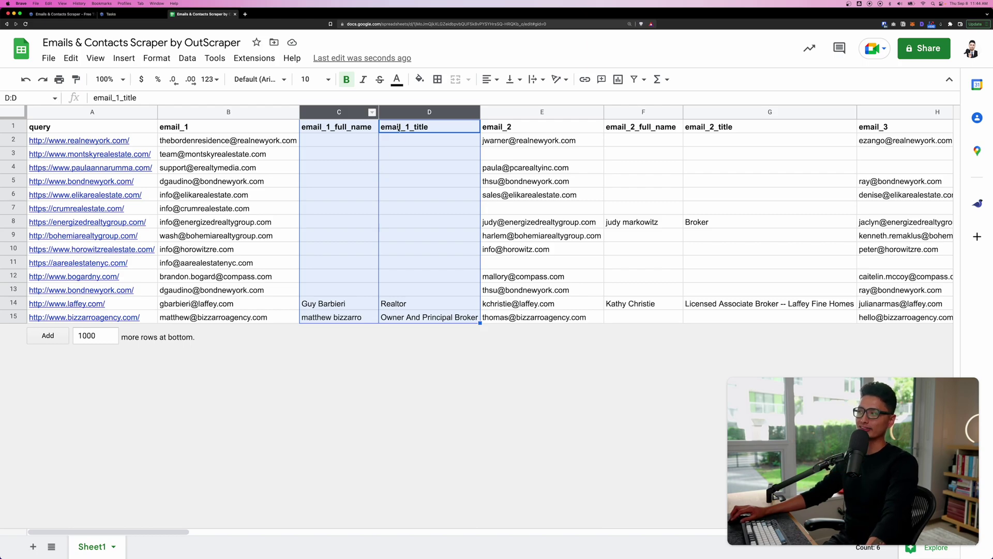
{"action": "scroll", "coordinate": [399, 128], "scroll_direction": "right", "scroll_amount": 5}
{"action": "left_click", "coordinate": [277, 111]}
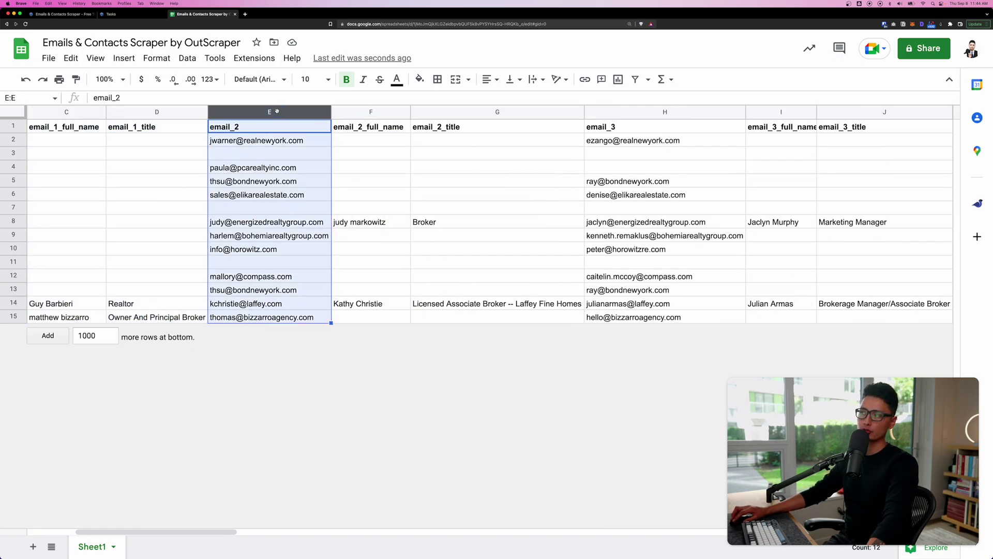
{"action": "left_click", "coordinate": [362, 111]}
{"action": "left_click", "coordinate": [434, 112]}
{"action": "scroll", "coordinate": [577, 112], "scroll_direction": "right", "scroll_amount": 5}
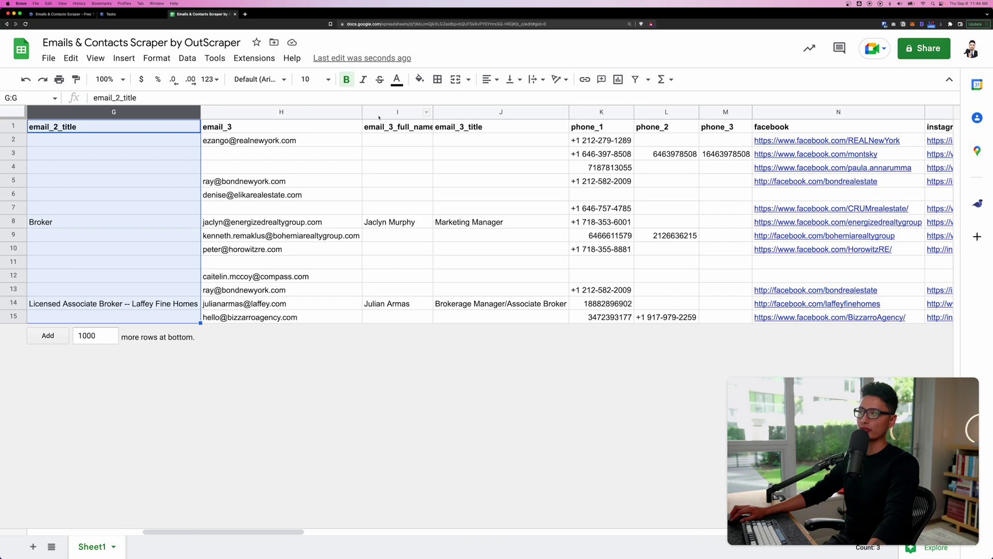
{"action": "left_click", "coordinate": [294, 111]}
{"action": "left_click", "coordinate": [397, 112]}
{"action": "left_click", "coordinate": [439, 111]}
{"action": "scroll", "coordinate": [424, 129], "scroll_direction": "right", "scroll_amount": 5}
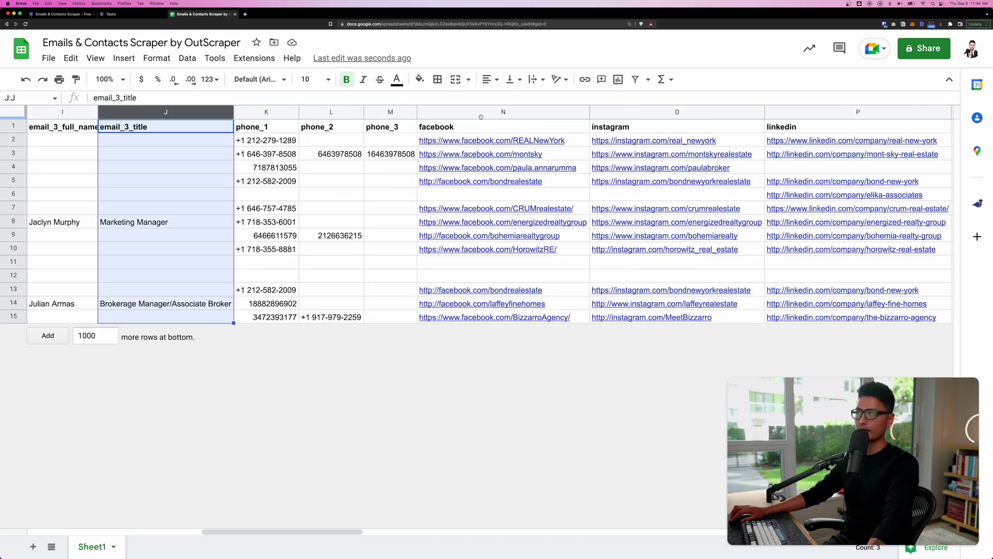
{"action": "left_click", "coordinate": [259, 112]}
{"action": "left_click", "coordinate": [321, 112]}
{"action": "left_click", "coordinate": [389, 111]}
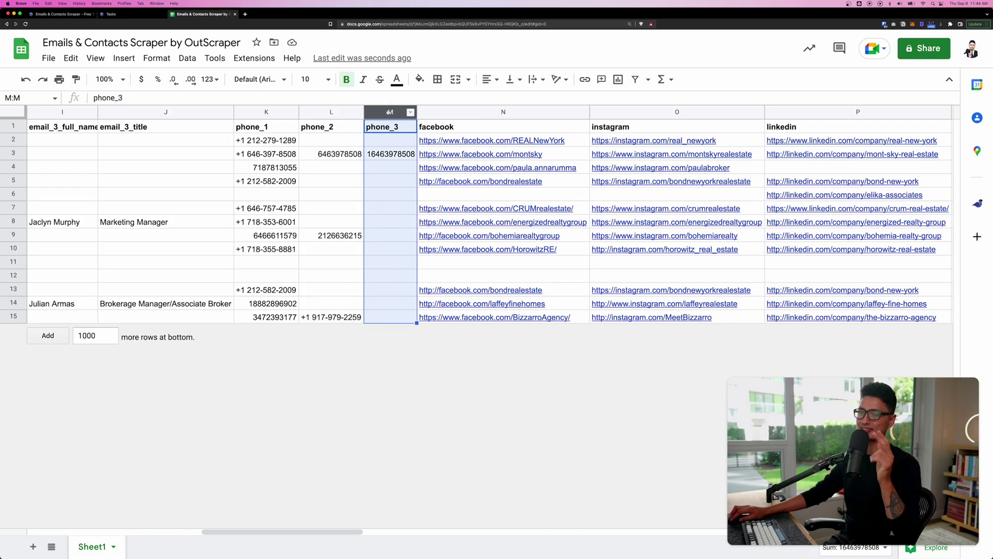
{"action": "scroll", "coordinate": [432, 129], "scroll_direction": "right", "scroll_amount": 2}
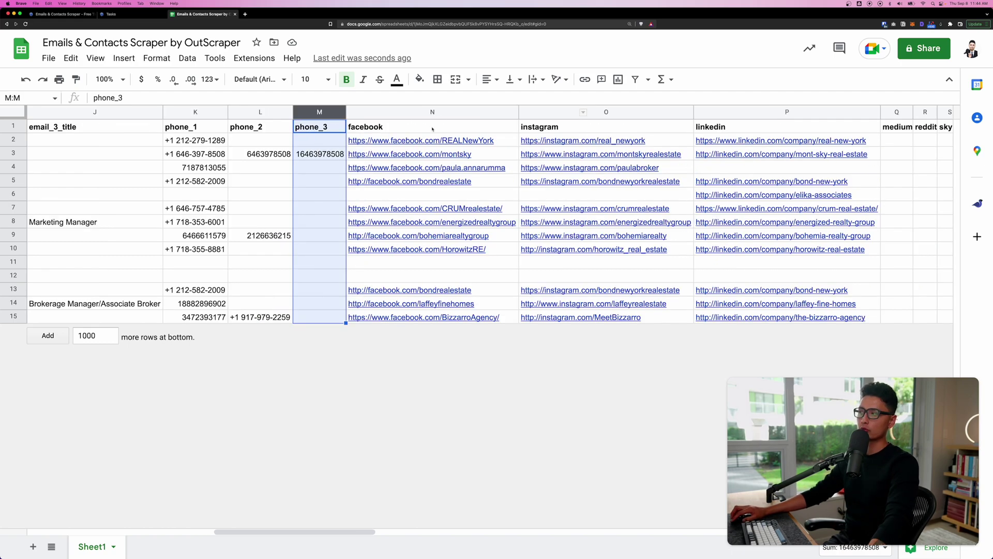
{"action": "left_click", "coordinate": [395, 111]}
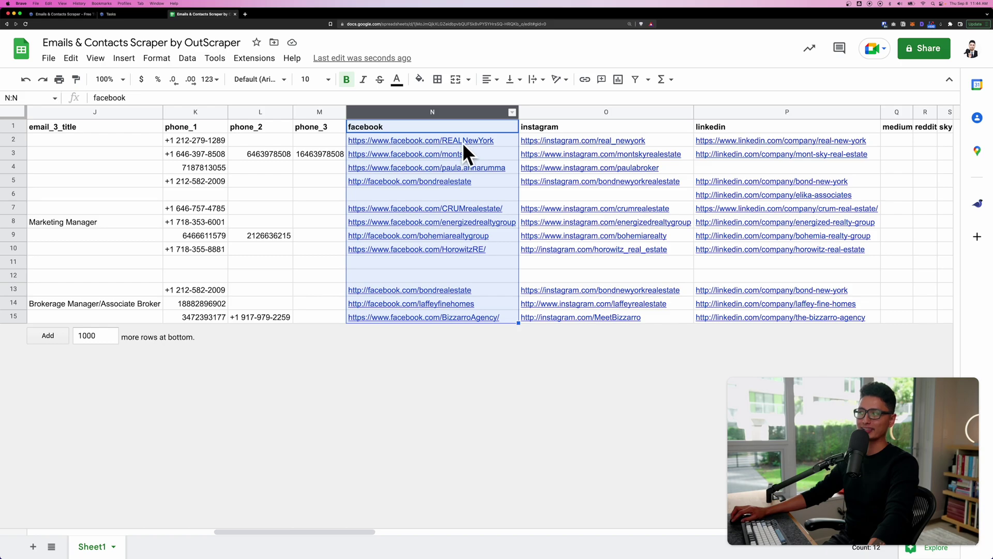
{"action": "scroll", "coordinate": [444, 177], "scroll_direction": "right", "scroll_amount": 3}
{"action": "left_click", "coordinate": [378, 113]}
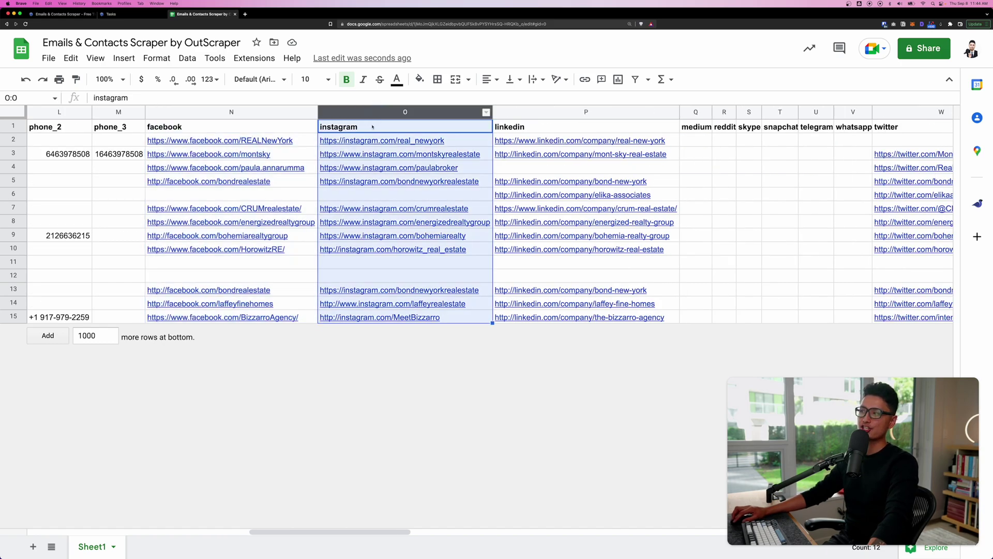
{"action": "left_click", "coordinate": [512, 112]}
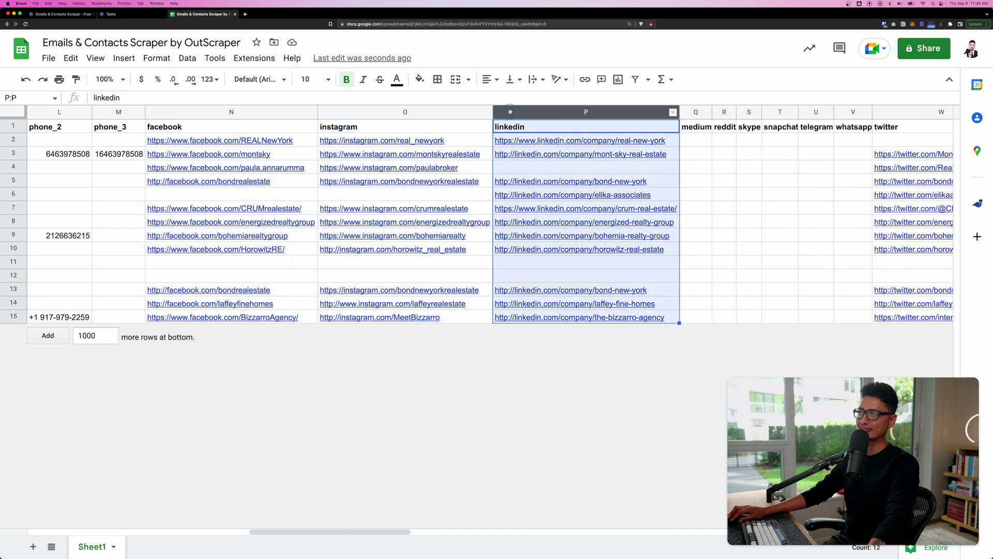
{"action": "scroll", "coordinate": [513, 207], "scroll_direction": "right", "scroll_amount": 3}
{"action": "left_click_drag", "start_coordinate": [411, 112], "coordinate": [636, 111]}
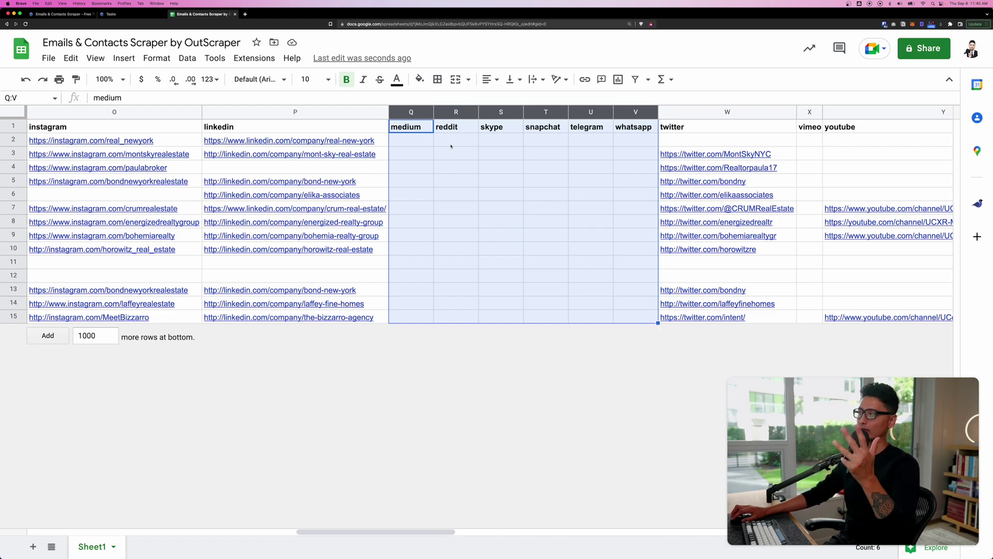
{"action": "scroll", "coordinate": [457, 153], "scroll_direction": "right", "scroll_amount": 7}
{"action": "left_click", "coordinate": [363, 112]}
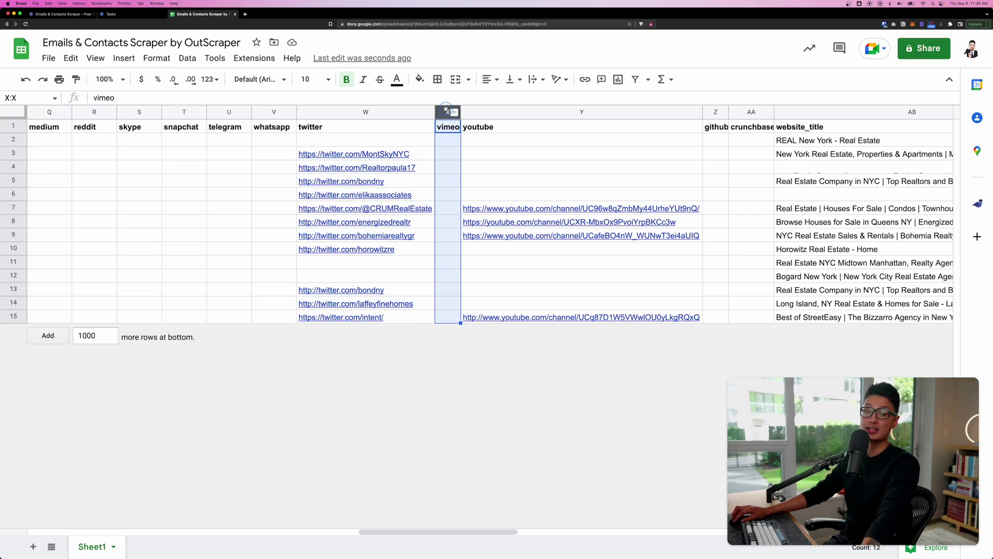
{"action": "left_click", "coordinate": [447, 112]}
{"action": "left_click", "coordinate": [493, 112]}
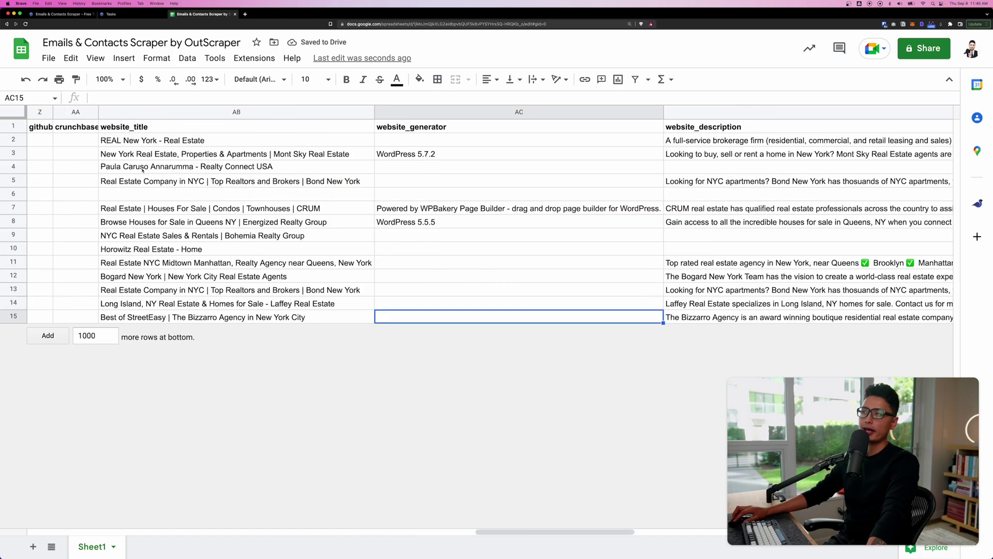
{"action": "left_click", "coordinate": [367, 113]}
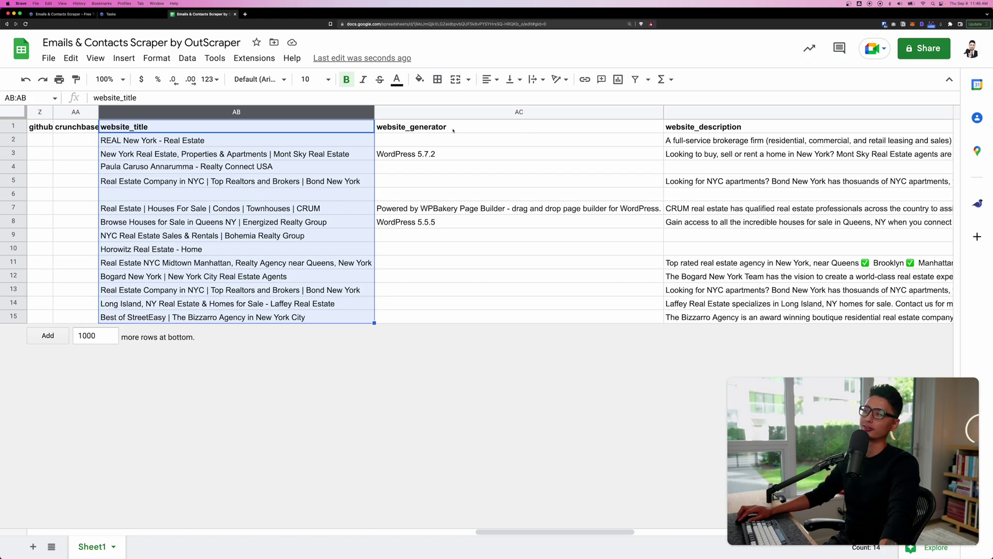
{"action": "left_click", "coordinate": [417, 111]}
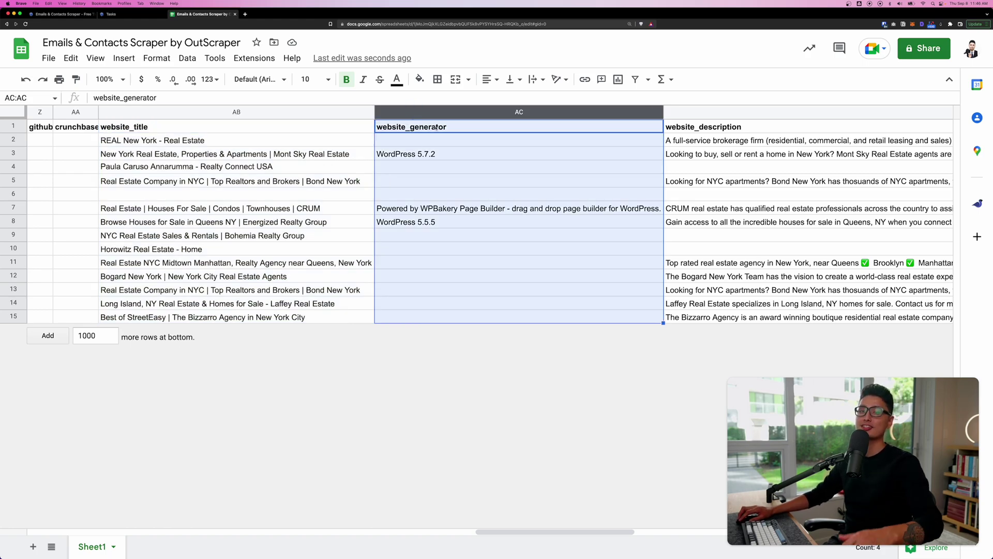
{"action": "left_click", "coordinate": [434, 154]}
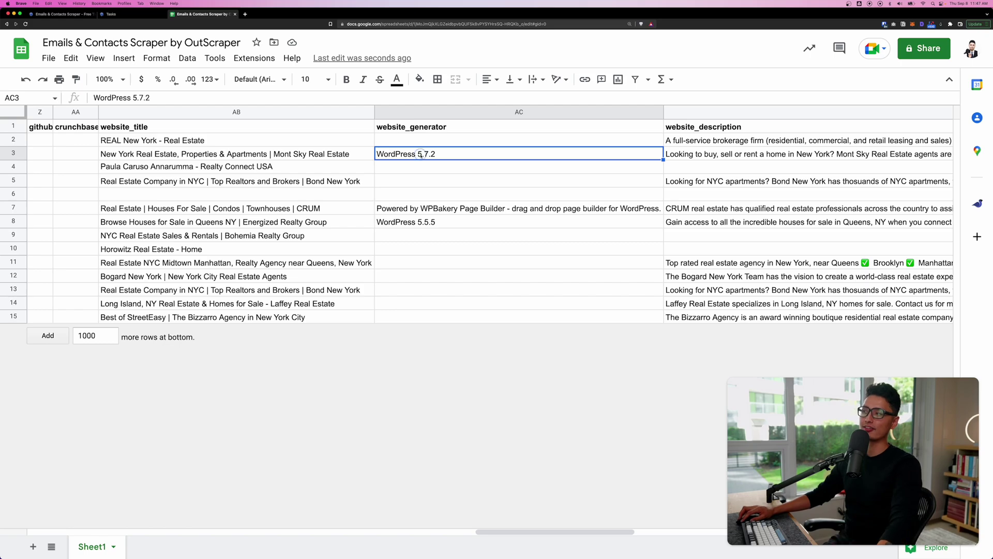
{"action": "double_click", "coordinate": [421, 153]}
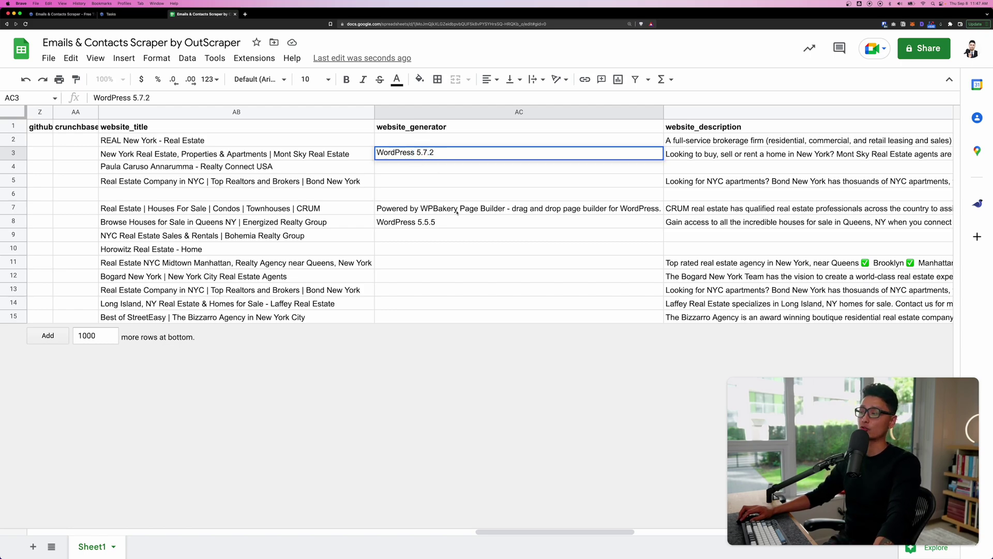
{"action": "left_click", "coordinate": [422, 220]}
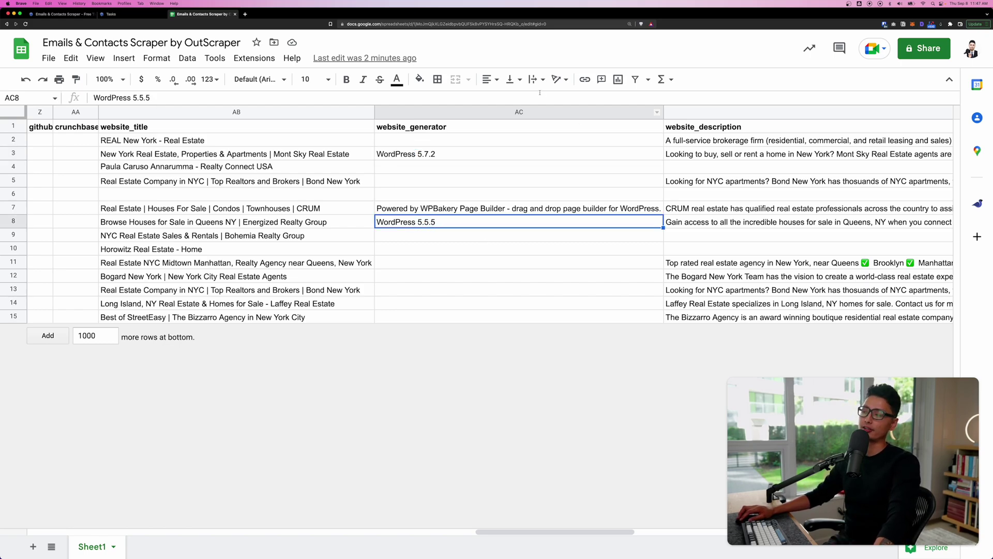
{"action": "key", "text": "Right"}
{"action": "key", "text": "ctrl+space"}
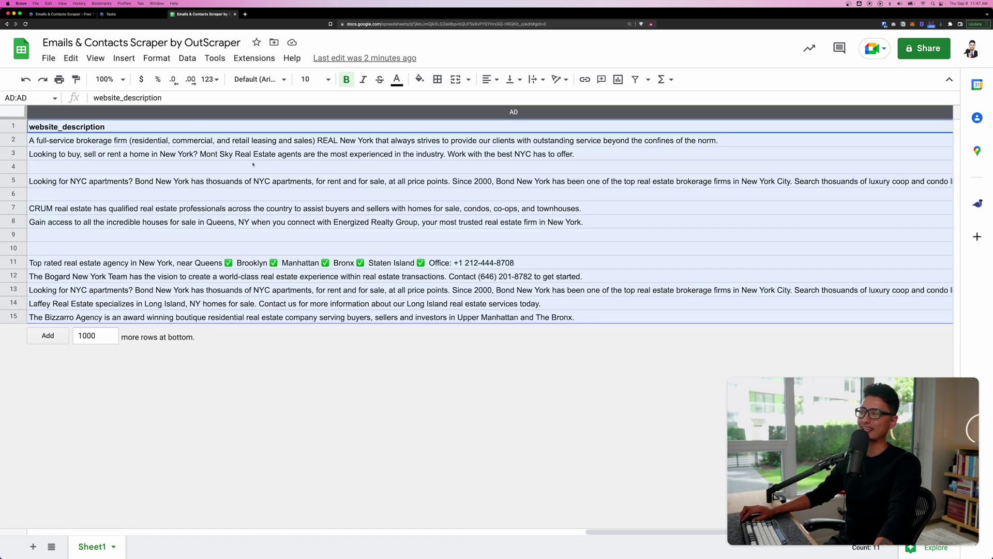
{"action": "key", "text": "Right"}
{"action": "key", "text": "Right"}
{"action": "key", "text": "ctrl+space"}
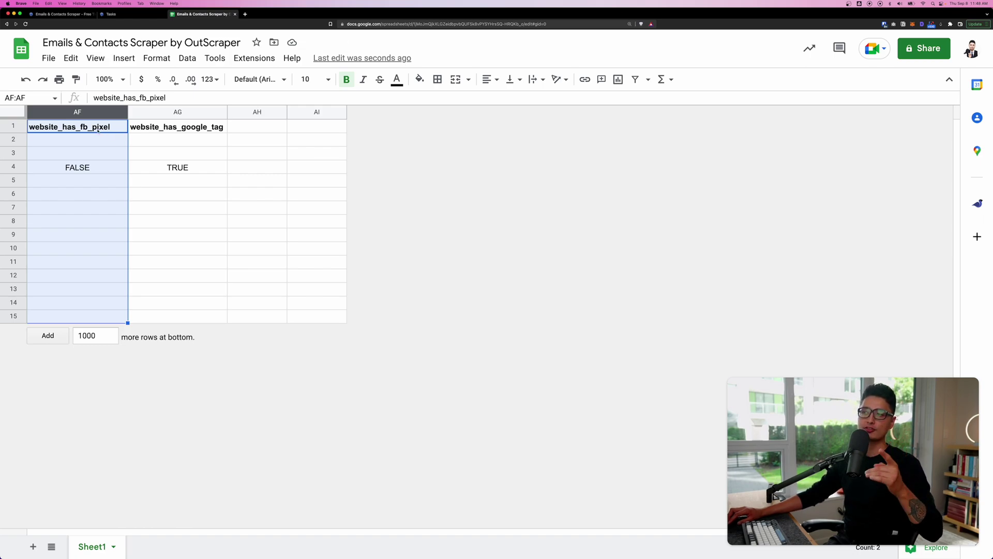
{"action": "left_click", "coordinate": [79, 166]}
{"action": "left_click", "coordinate": [88, 112]}
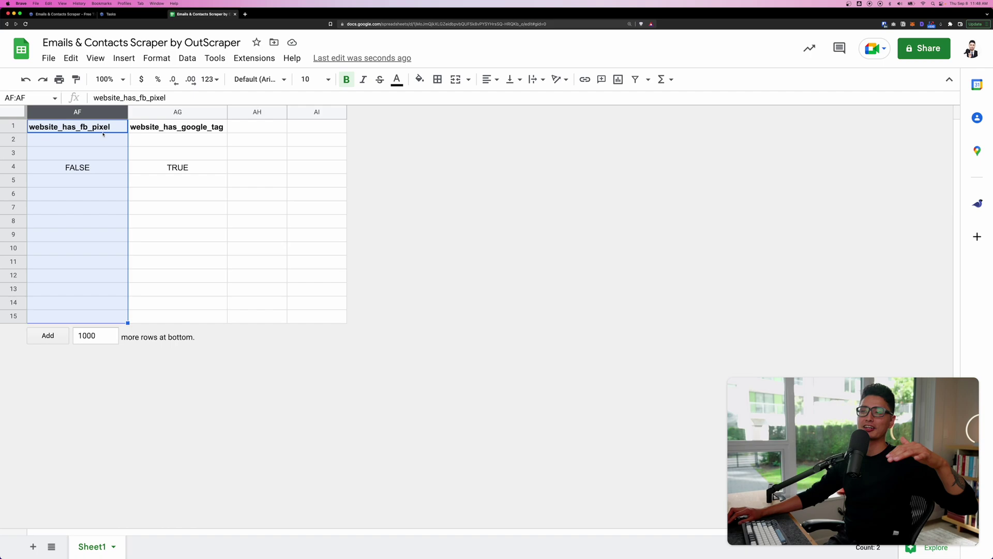
{"action": "left_click", "coordinate": [163, 111]}
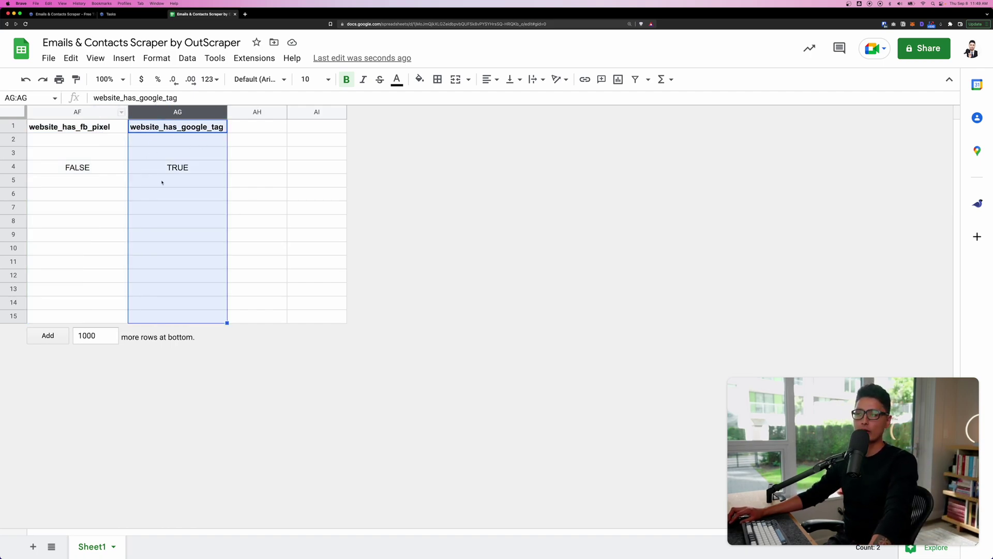